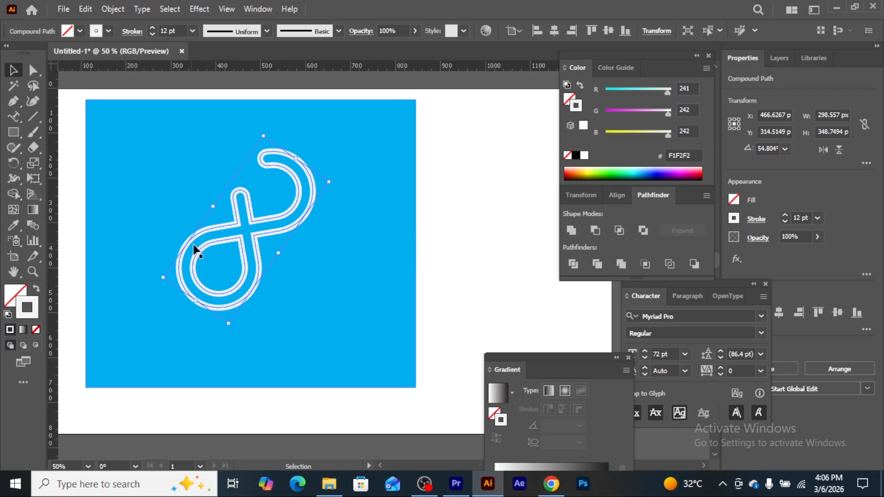
Step: Delete all the artwork on the artboard and close the document without saving the changes
left_click(482, 256)
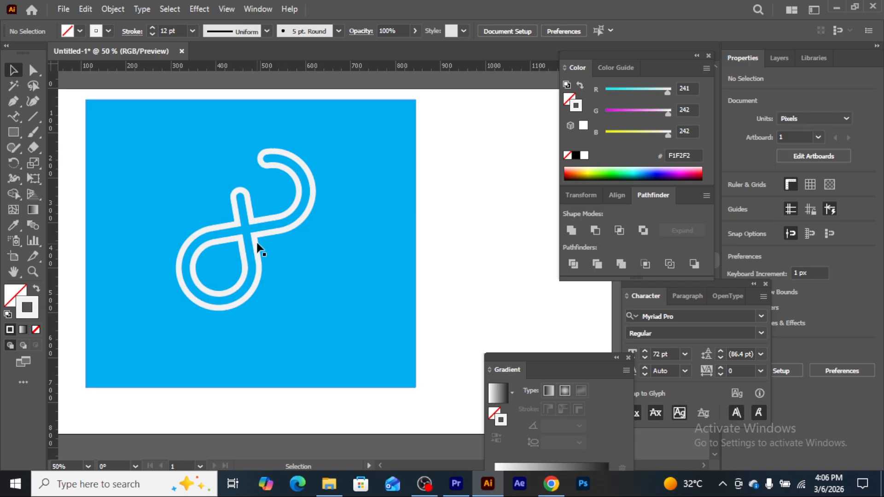
mouse_move(255, 239)
left_mouse_down()
mouse_move(266, 231)
mouse_move(261, 241)
left_mouse_up()
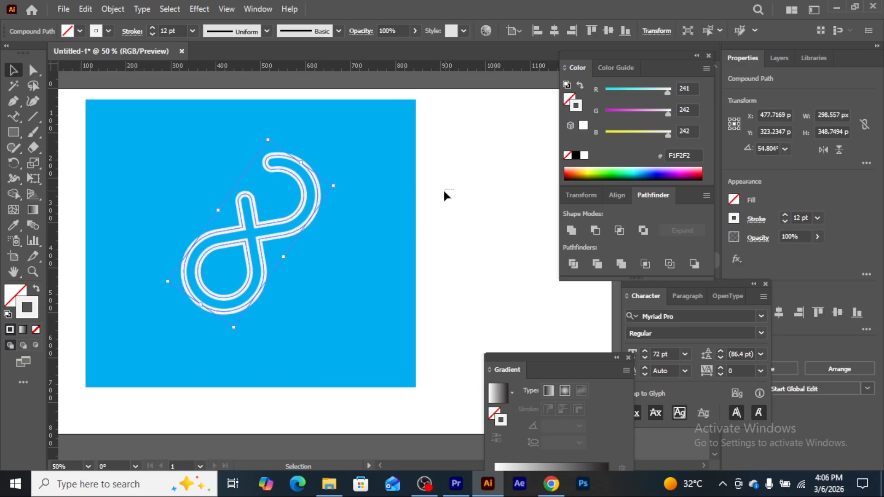
key("ctrl+a")
key("Delete")
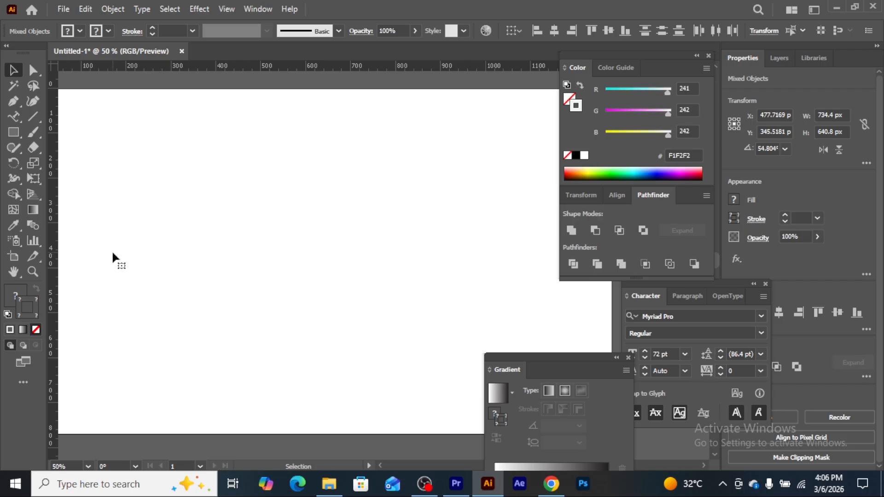
left_click(181, 50)
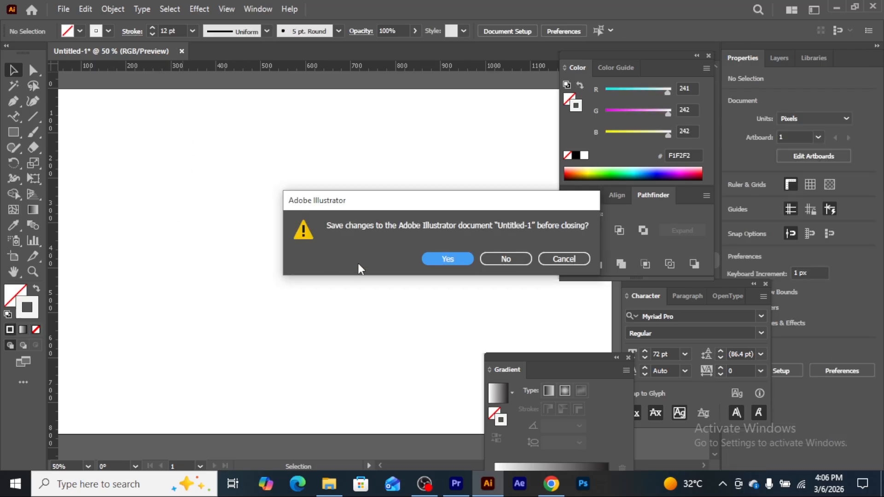
left_click(482, 257)
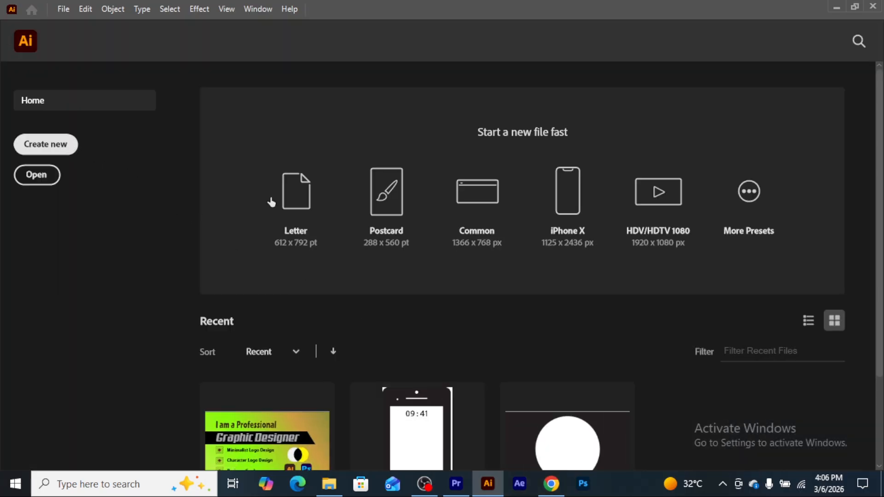
Step: Create a new RGB document 1200 px wide and 1200 px high
key("ctrl+n")
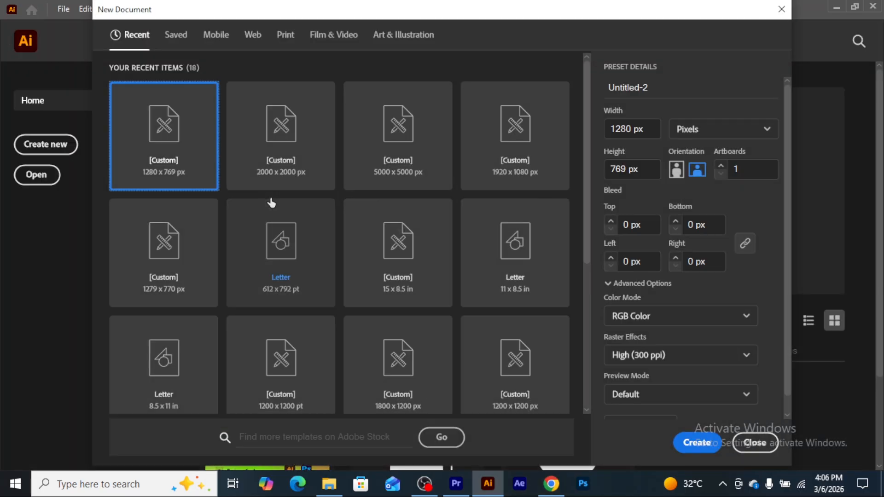
double_click(633, 128)
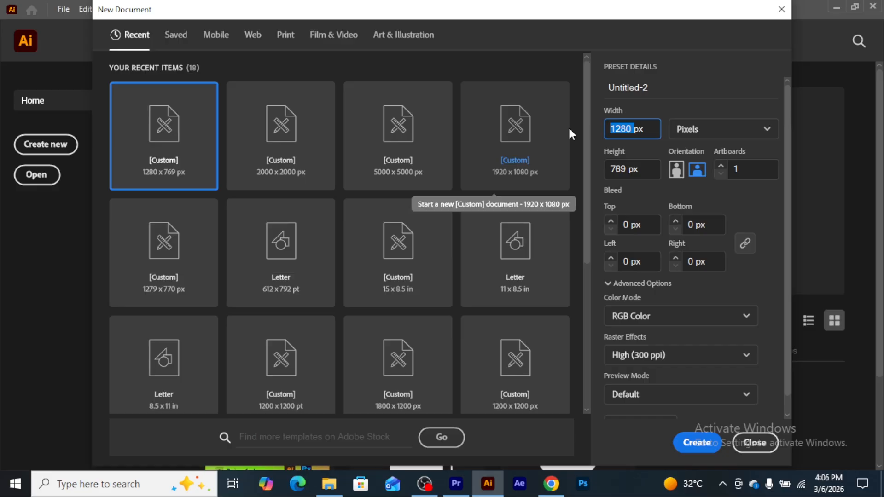
type("1200")
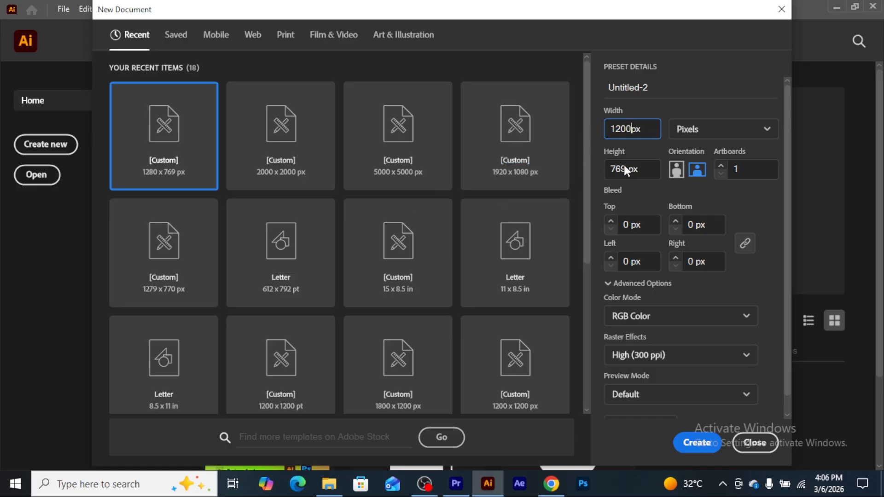
double_click(626, 168)
type("1200")
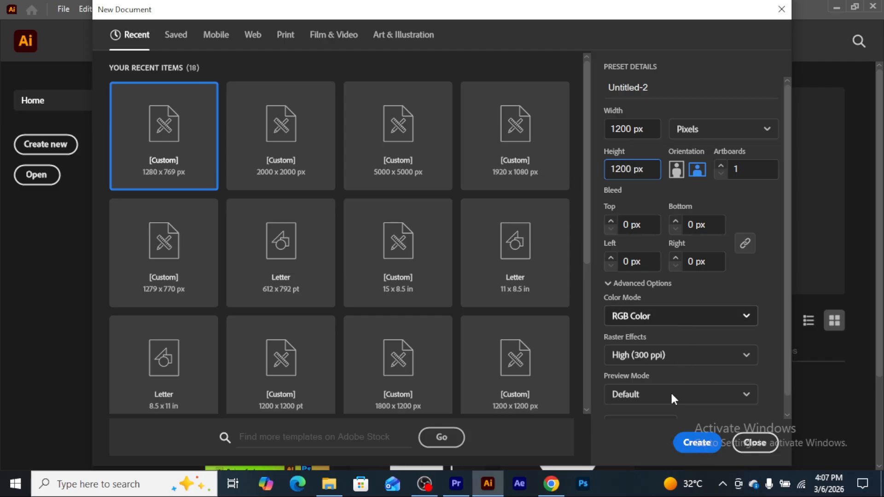
left_click(700, 447)
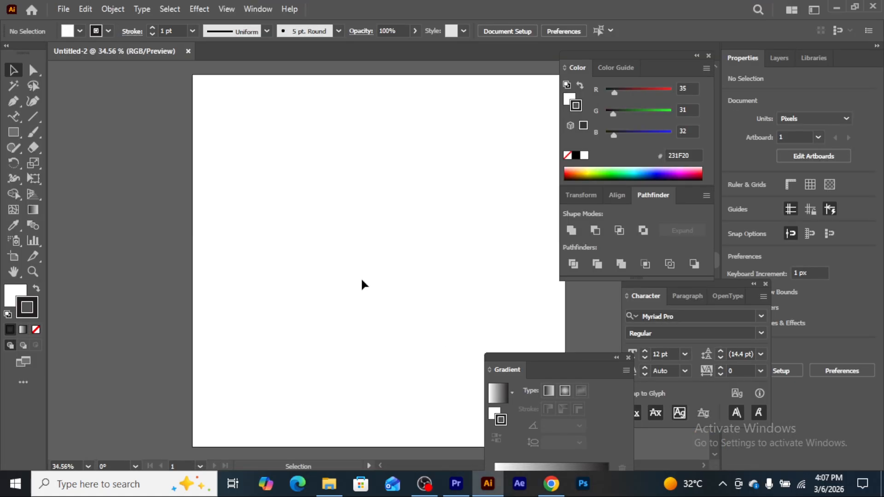
Step: Draw a square about 253 px on each side in the upper-left part of the artboard
left_click_drag(405, 286, 293, 293)
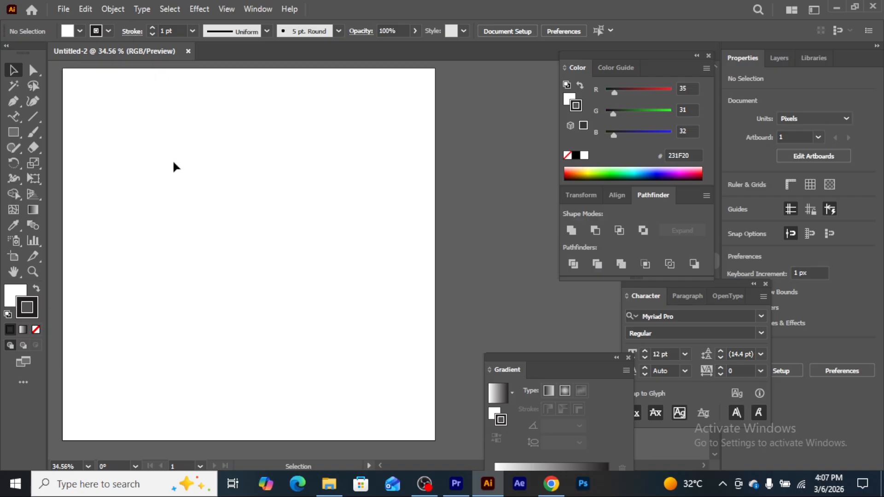
left_click(13, 132)
left_click_drag(136, 172, 215, 251)
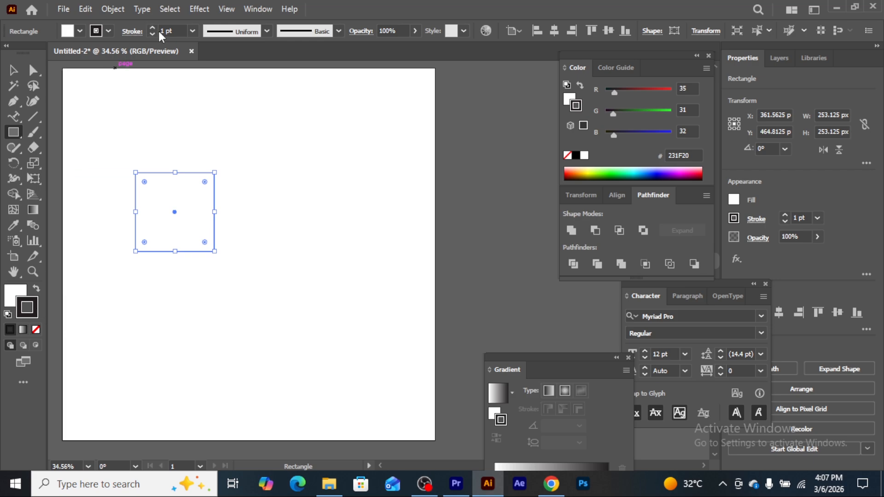
Step: Set the square's stroke weight to 39 pt and rotate the square 45° so it stands as a diamond
left_click(192, 31)
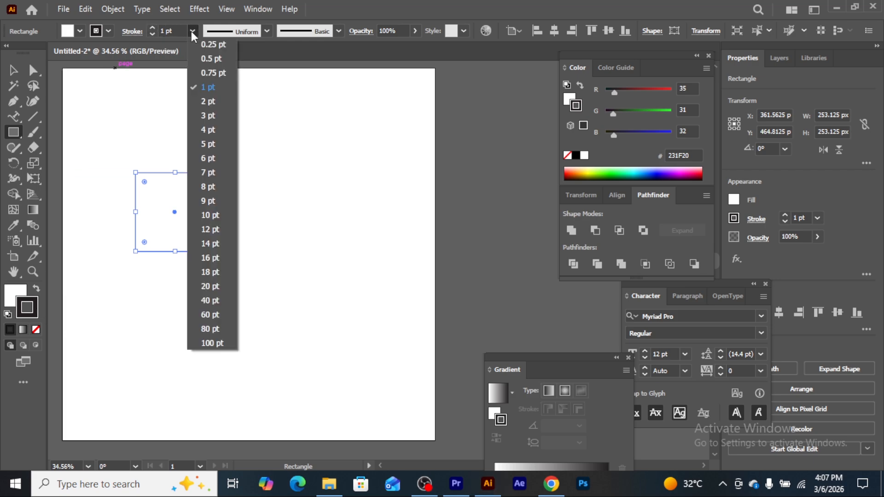
left_click(206, 284)
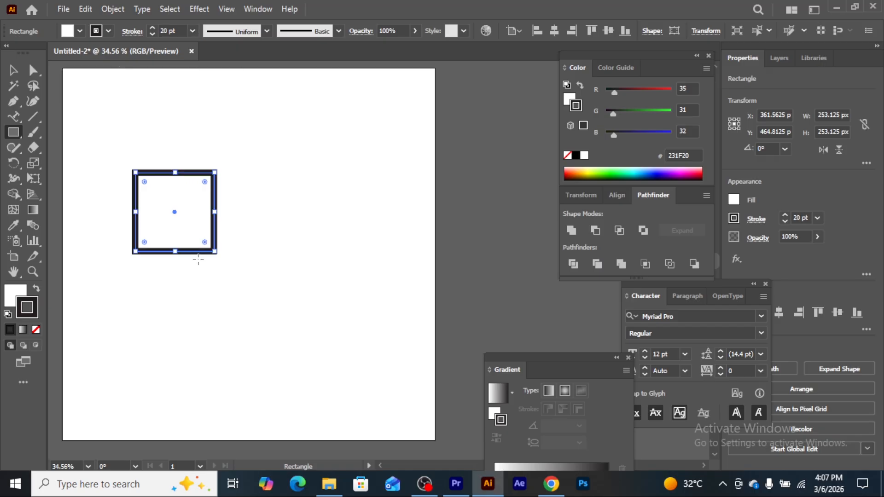
left_click(155, 27)
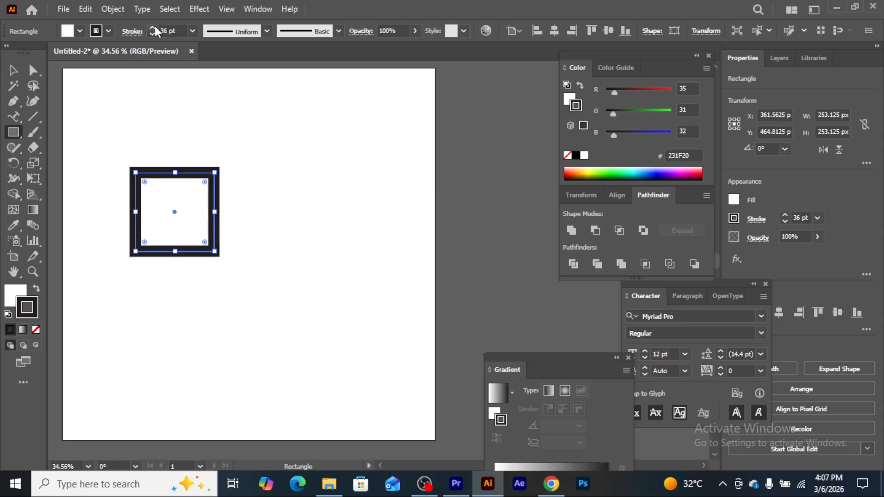
left_click(153, 28)
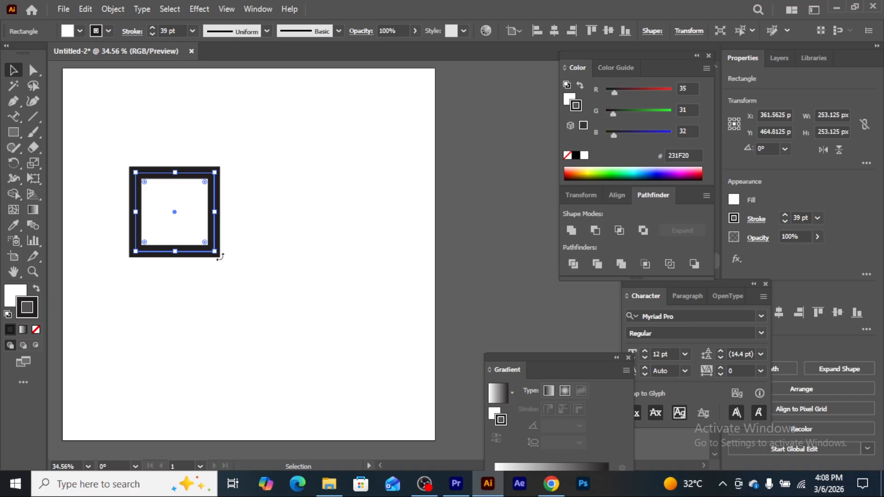
left_click_drag(220, 257, 148, 289)
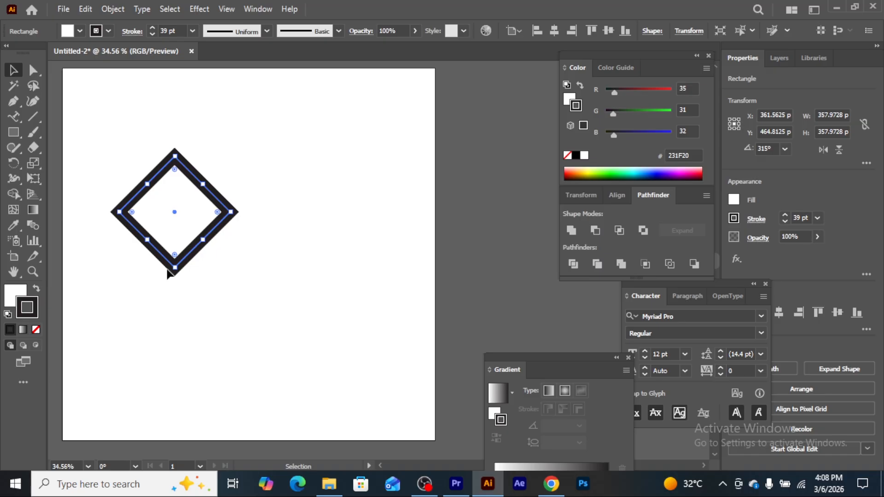
Step: Duplicate the diamond and shift the copy horizontally to the right at the same height, overlapping the right part of the original
key("Right")
key("Right")
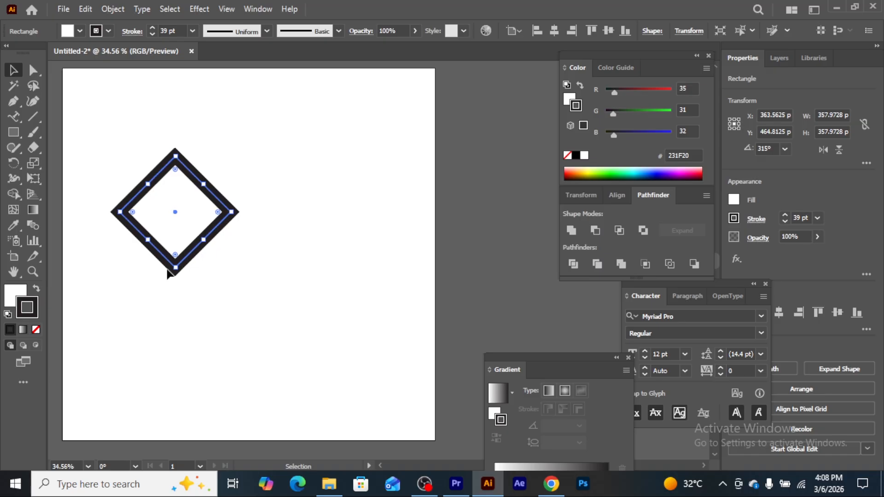
key("Right")
key("Right")
key("Right")
key("Right")
key("Right")
key("Right")
key("Right")
key("Right")
key("Right")
key("Right")
key("Right")
key("Right")
key("Right")
key("Right")
key("Right")
key("Right")
key("Right")
key("Right")
key("Right")
key("Right")
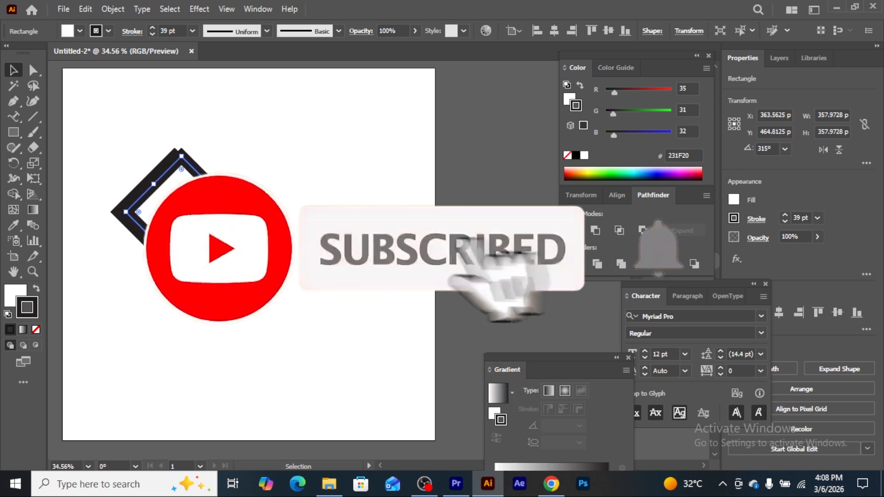
key("Right")
key("Right")
key("Right")
key("Right")
key("Right")
key("Right")
key("Right")
key("Right")
key("Right")
key("Right")
key("Right")
key("Right")
key("Right")
key("Right")
key("Right")
key("Right")
key("Right")
key("Right")
key("Right")
key("Right")
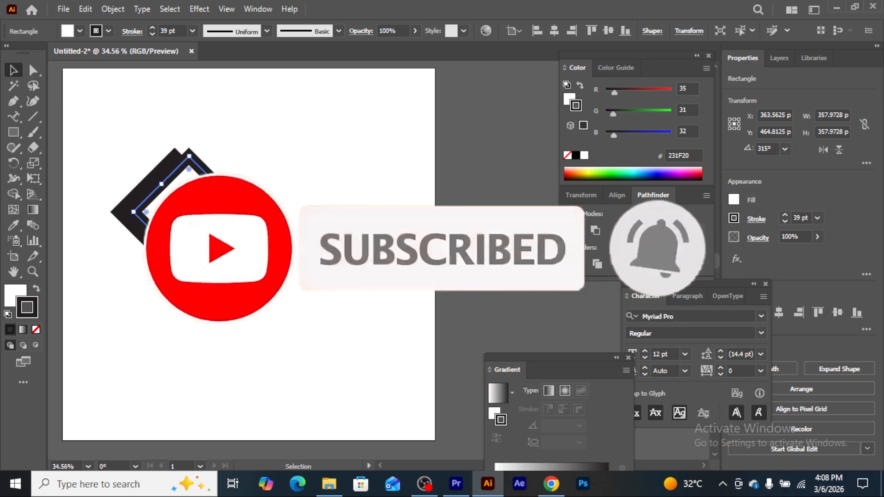
key("Right")
key("Right")
key("Right")
key("Right")
key("Right")
key("Right")
key("Right")
key("Right")
key("Right")
key("Right")
key("Right")
key("Right")
key("Right")
key("Right")
key("Right")
key("Right")
key("Right")
key("Right")
key("Right")
key("Right")
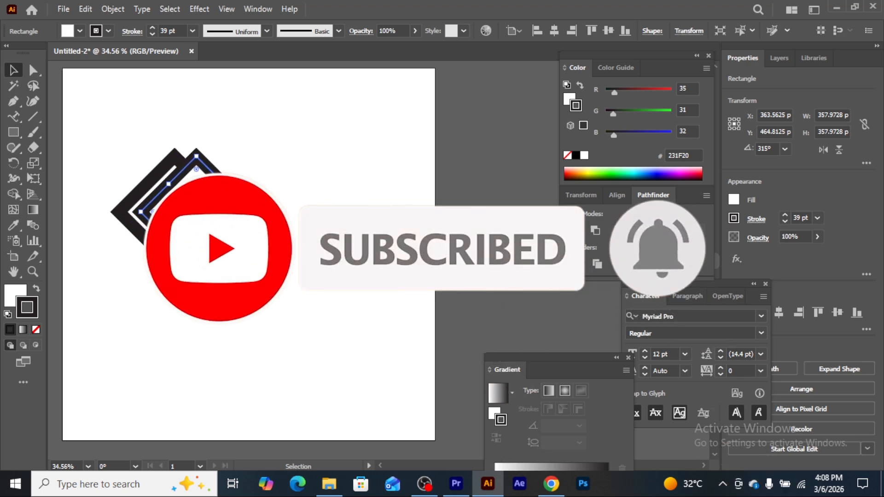
key("Right")
key("Right")
key("Right")
key("Right")
key("Right")
key("Right")
key("Right")
key("Right")
key("Right")
key("Right")
key("Right")
key("Right")
key("Right")
key("Right")
key("Right")
key("Right")
key("Right")
key("Right")
key("Right")
key("Right")
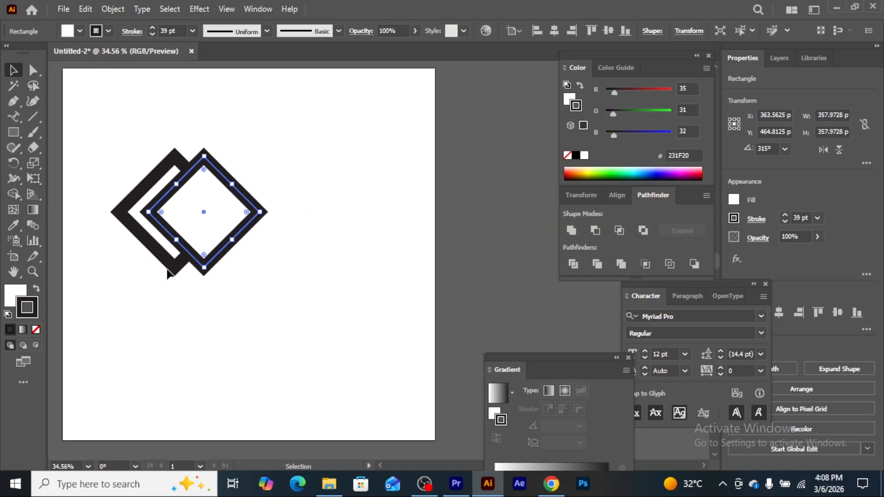
key("Right")
key("Right")
key("Right")
key("Right")
key("Right")
key("Right")
key("Right")
key("Right")
key("Right")
key("Right")
key("Right")
key("Right")
key("Right")
key("Right")
key("Right")
key("Right")
key("Right")
key("Right")
key("Right")
key("Right")
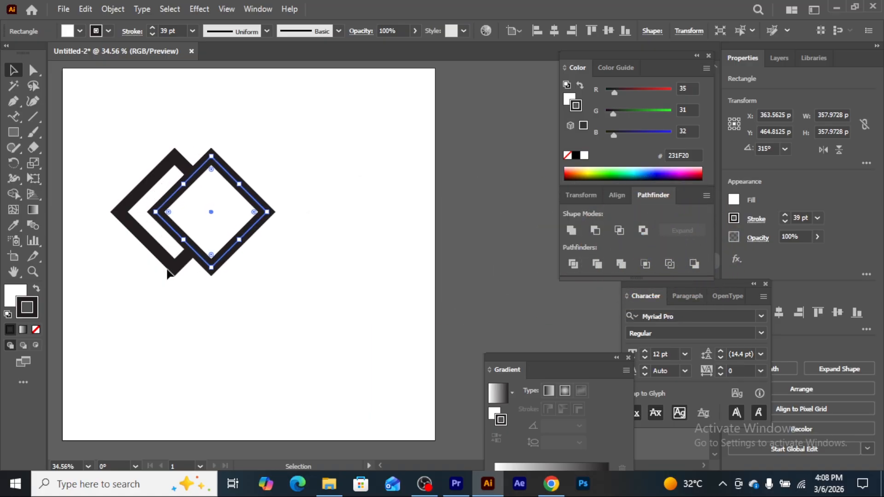
key("Right")
key("Right")
key("Right")
key("Right")
key("Right")
key("Right")
key("Right")
key("Right")
key("Right")
key("Right")
key("Right")
key("Right")
key("Right")
key("Right")
key("Right")
key("Right")
key("Right")
key("Right")
key("Right")
key("Right")
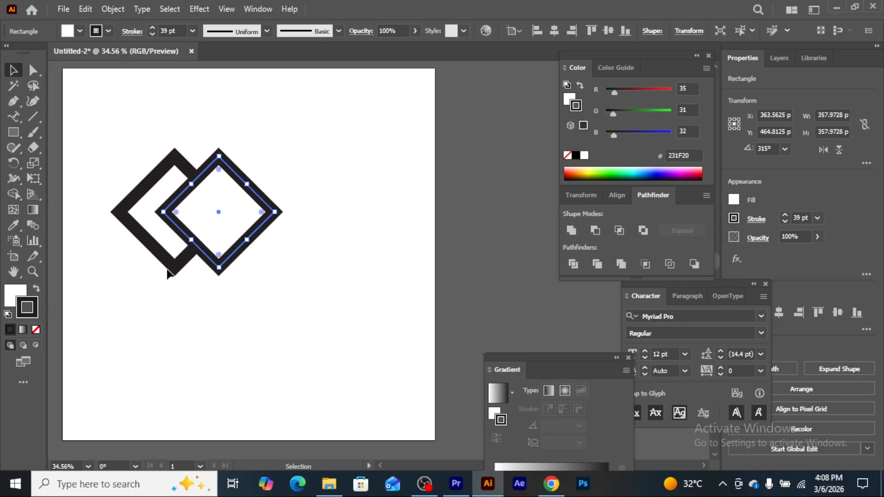
key("Right")
key("Right")
key("Right")
key("Right")
key("Right")
key("Right")
key("Right")
key("Right")
key("Right")
key("Right")
key("Right")
key("Right")
key("Right")
key("Right")
key("Right")
key("Right")
key("Right")
key("Right")
key("Right")
key("Right")
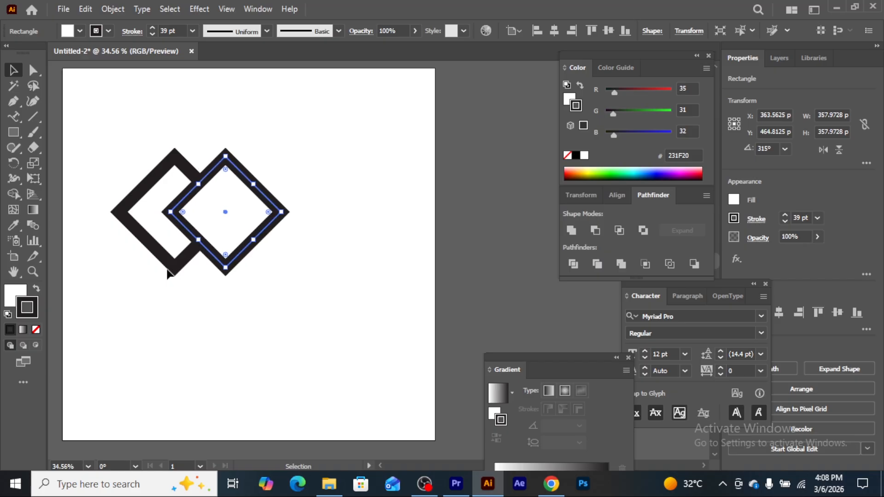
Step: Move the copied diamond horizontally to the right until its left corner meets the right corner of the original diamond
key("Right")
key("Right")
key("Right")
key("Right")
key("Right")
key("Right")
key("Right")
key("Right")
key("Right")
key("Right")
key("Right")
key("Right")
key("Right")
key("Right")
key("Right")
key("Right")
key("Right")
key("Right")
key("Right")
key("Right")
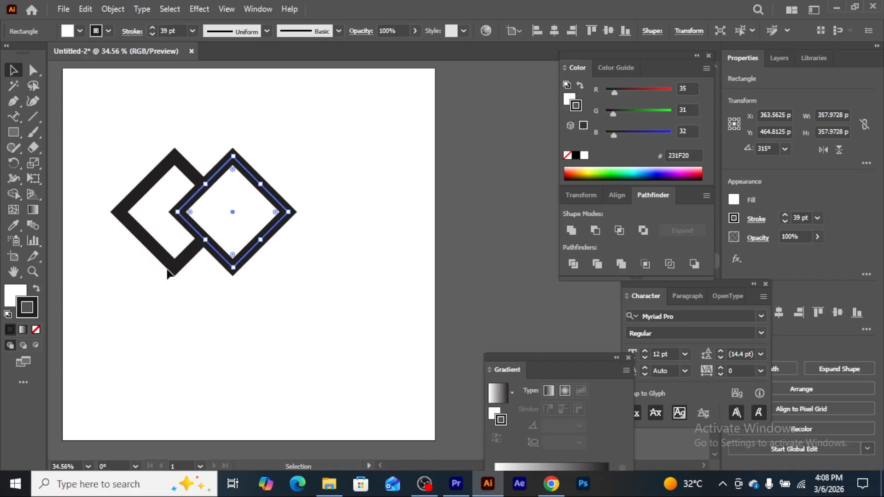
key("Right")
key("Right")
key("Right")
key("Right")
key("Right")
key("Right")
key("Right")
key("Right")
key("Right")
key("Right")
key("Right")
key("Right")
key("Right")
key("Right")
key("Right")
key("Right")
key("Right")
key("Right")
key("Right")
key("Right")
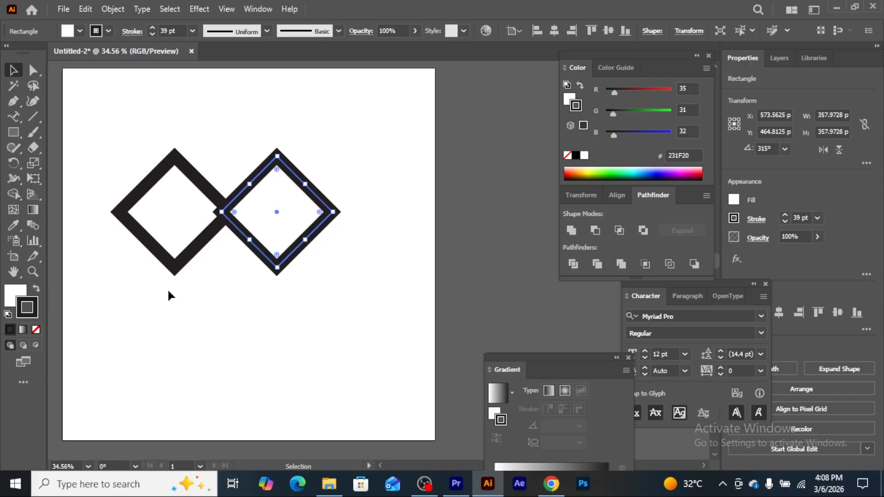
key("Right")
key("Right")
key("Right")
key("Right")
key("Right")
key("Right")
key("Right")
key("Right")
key("Right")
key("Right")
key("Right")
key("Right")
key("Right")
key("Right")
key("Right")
key("Right")
key("Right")
key("Right")
key("Right")
key("Right")
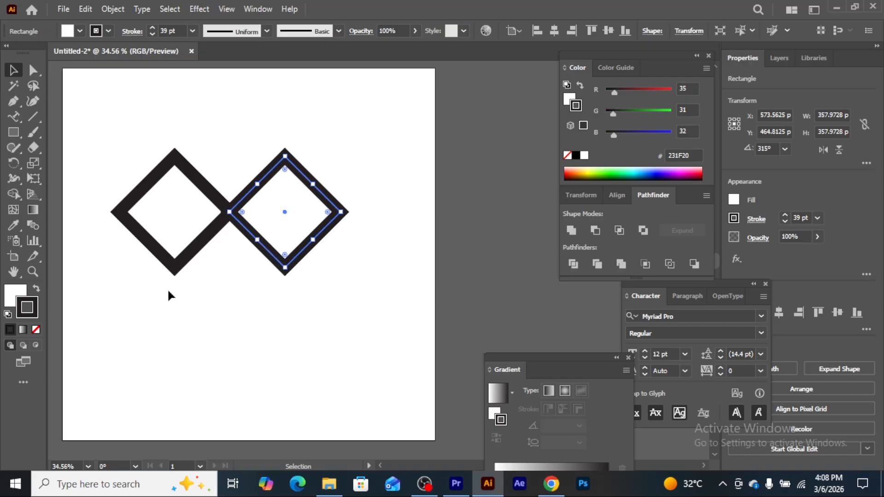
key("Right")
key("Right")
key("Right")
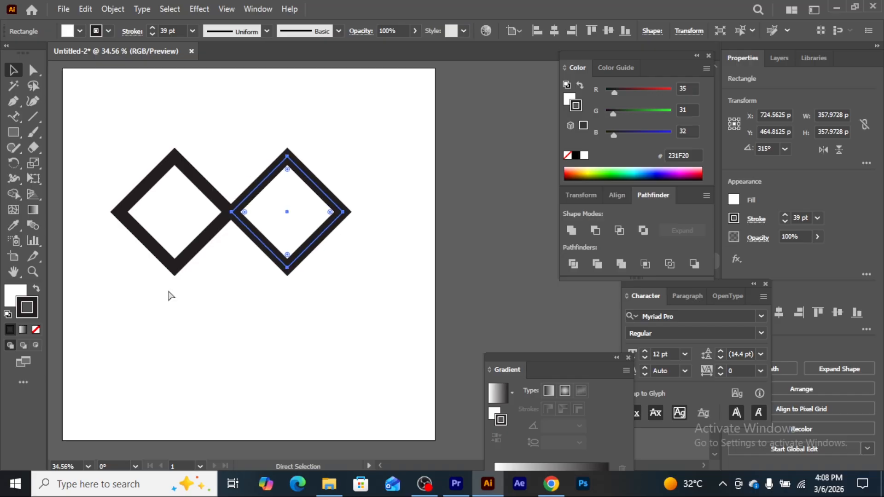
Step: Fine-tune the copied diamond's horizontal position so both diamonds' path corners coincide exactly and their thick outlines form a clean crossing
key("ctrl+1")
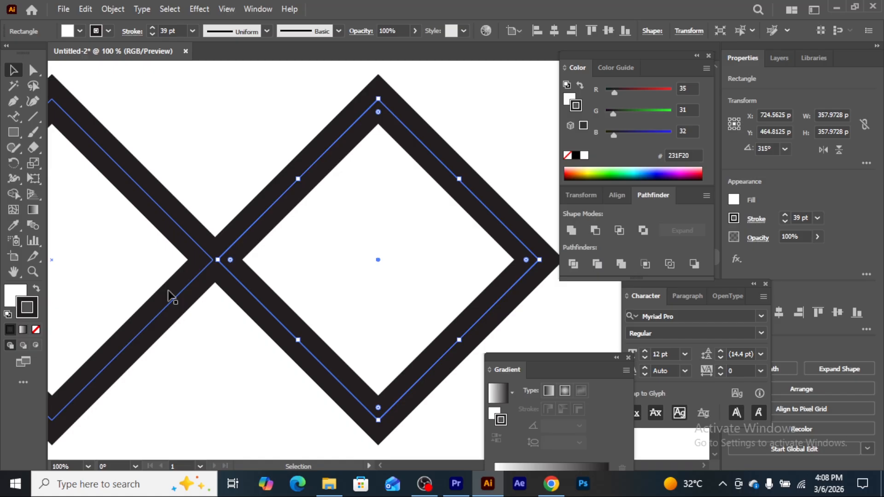
key("Left")
key("Left")
key("Left")
key("Left")
key("Left")
key("Left")
key("Left")
key("Left")
key("Left")
key("Left")
key("Left")
key("Left")
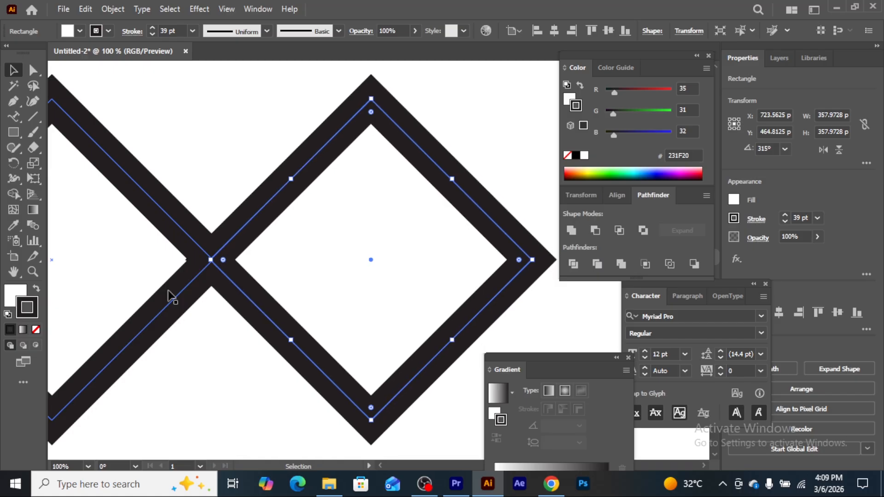
key("Right")
key("Right")
key("Right")
key("Right")
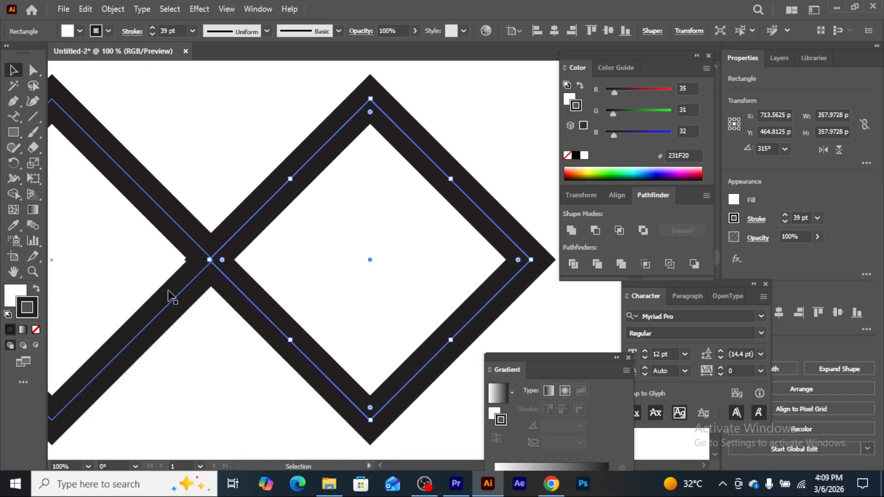
key("Right")
key("Right")
key("Right")
key("Right")
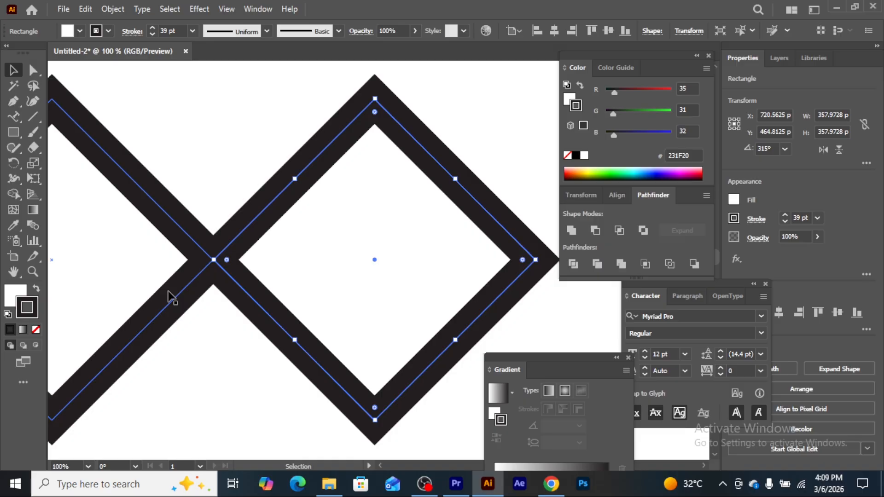
Step: Round the outer corners of both diamonds to a radius of about 126.56 px, keeping the corners at the crossing sharp
key("ctrl+minus")
key("ctrl+minus")
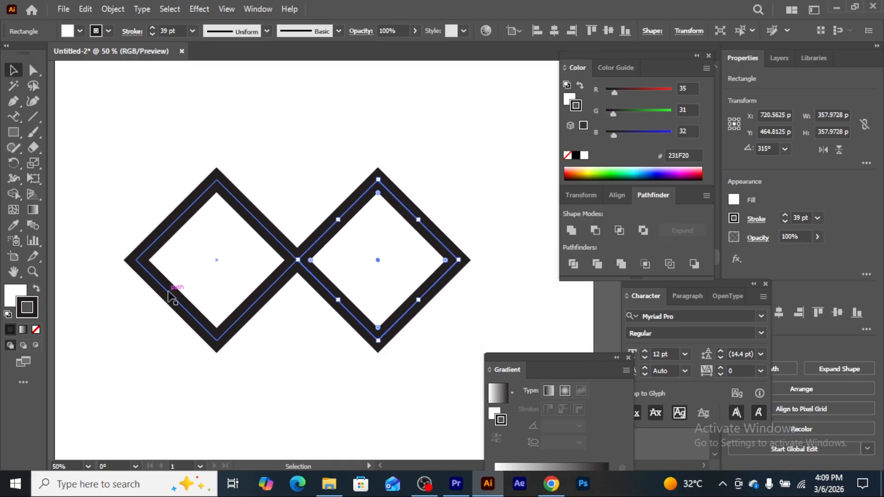
left_click_drag(152, 159, 391, 383)
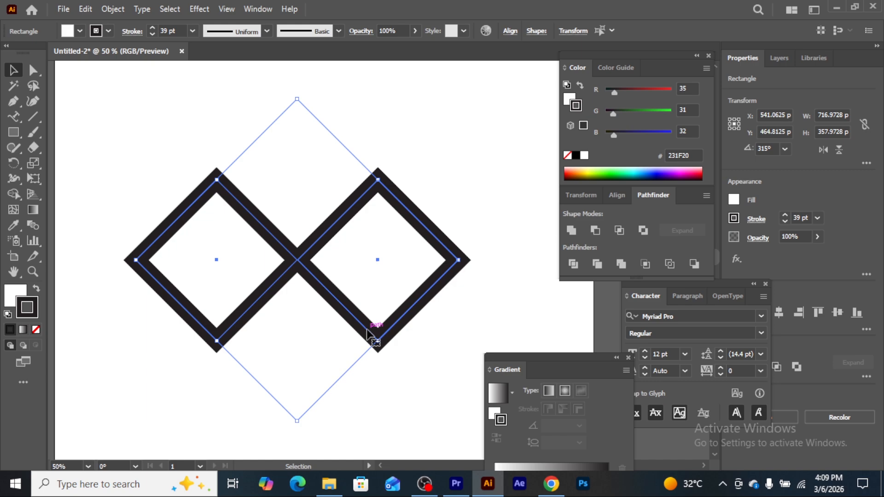
left_click(33, 70)
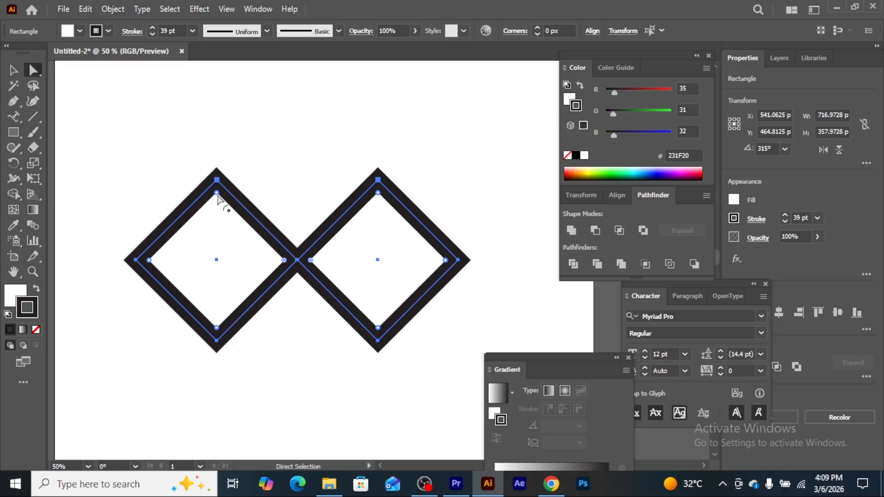
left_click_drag(217, 196, 225, 270)
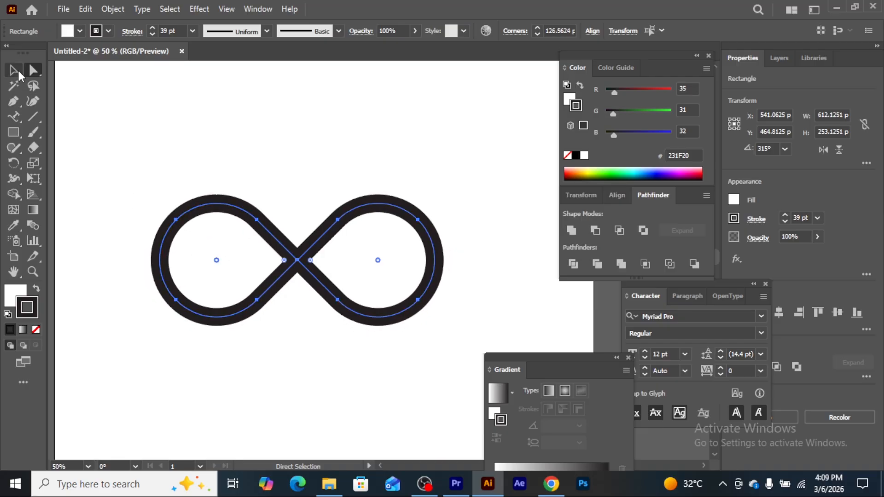
left_click(17, 69)
left_click(131, 127)
left_click_drag(402, 309, 441, 286)
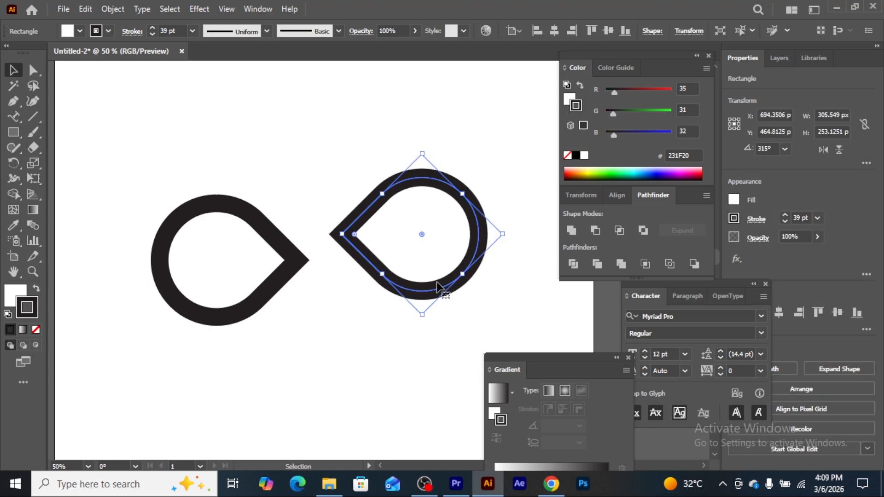
key("ctrl+z")
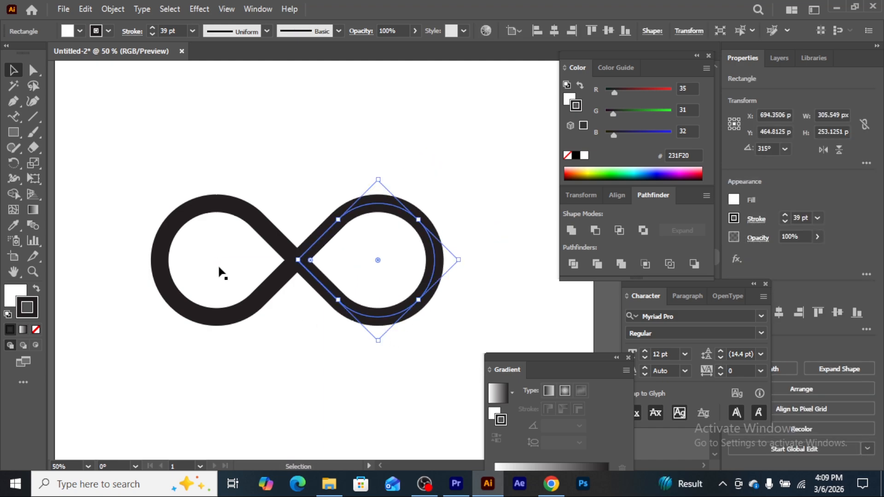
left_click_drag(141, 164, 417, 415)
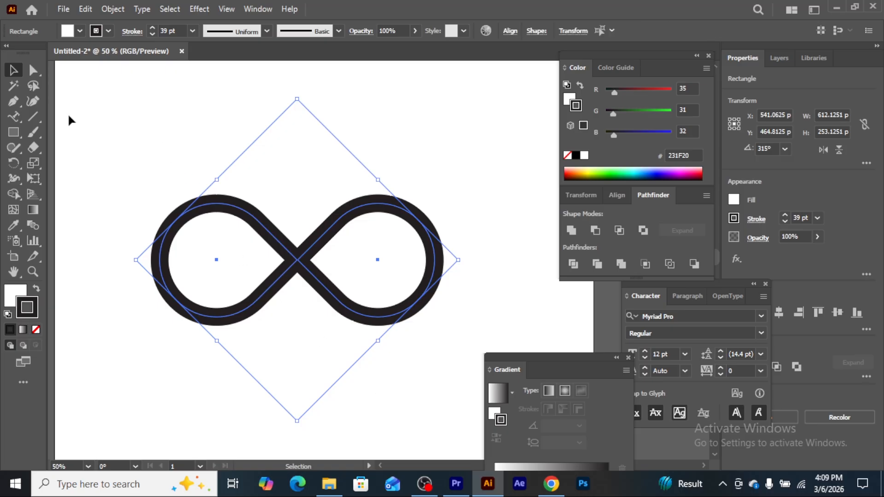
Step: Delete the top arc segment of the right loop, leaving that loop open, and deselect the path
left_click(35, 72)
left_click(35, 73)
left_click_drag(345, 176, 375, 230)
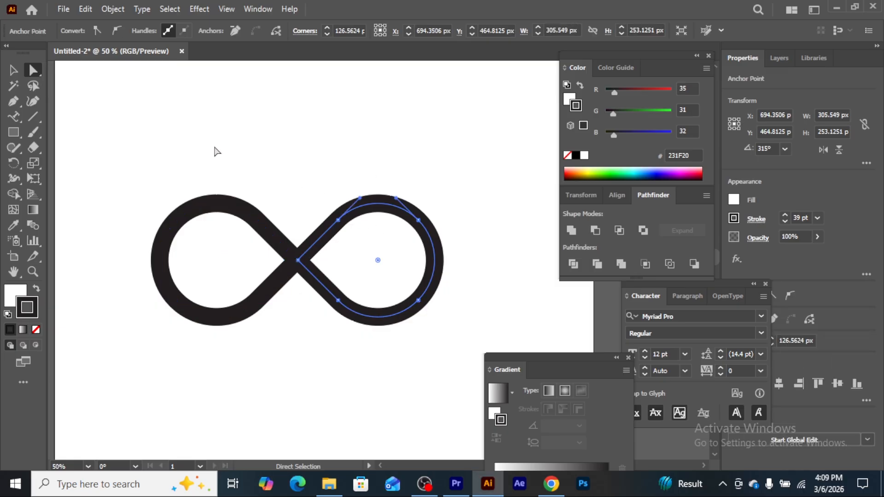
key("Delete")
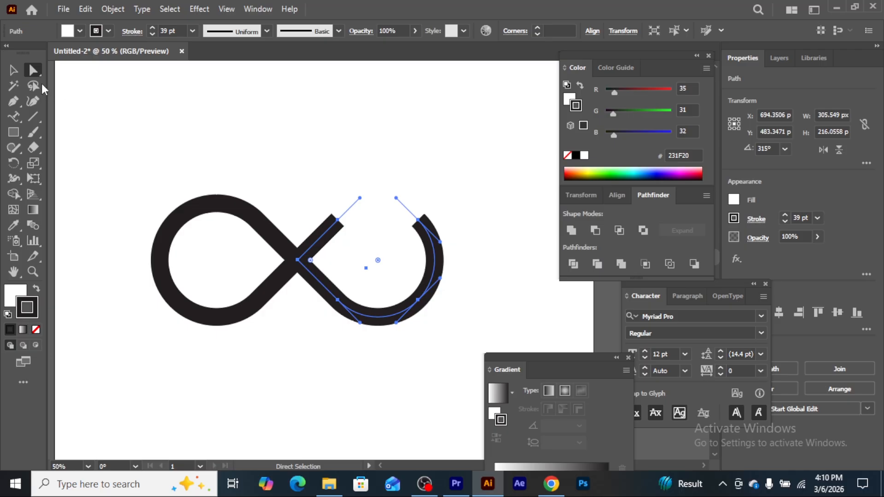
left_click(14, 71)
left_click(228, 122)
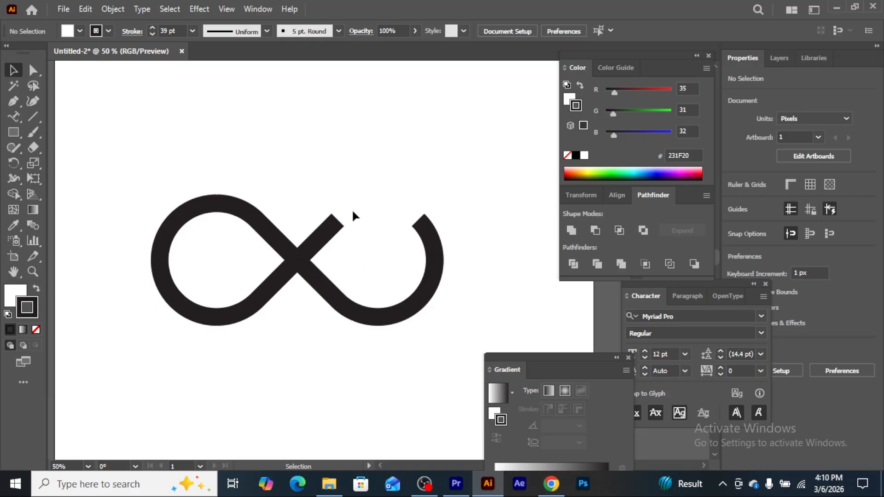
Step: Give the open right-hand path rounded stroke caps
left_click_drag(308, 194, 414, 237)
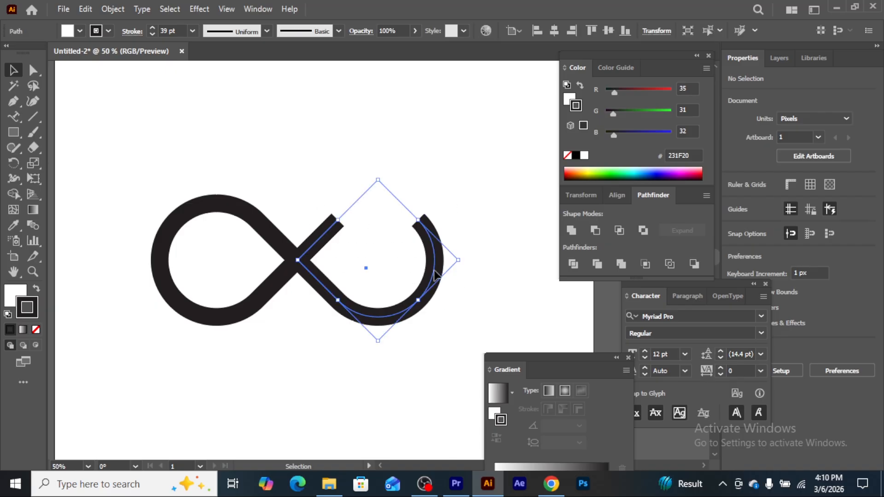
left_click(131, 31)
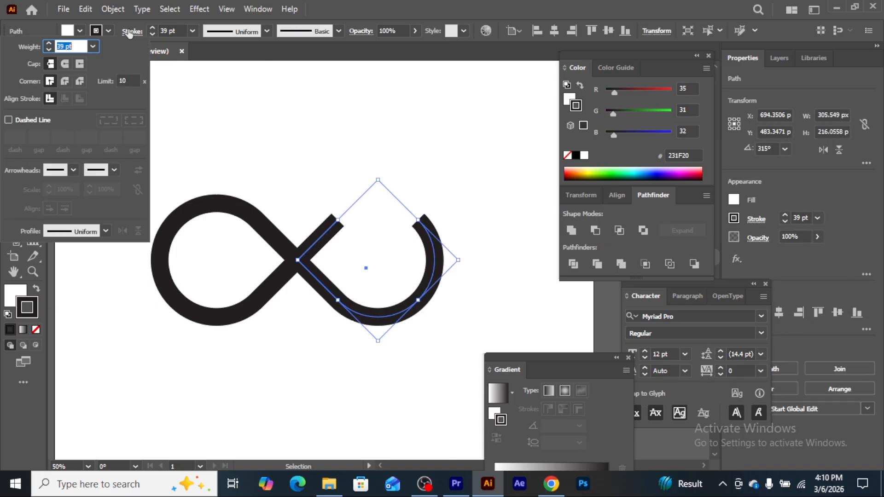
left_click(68, 64)
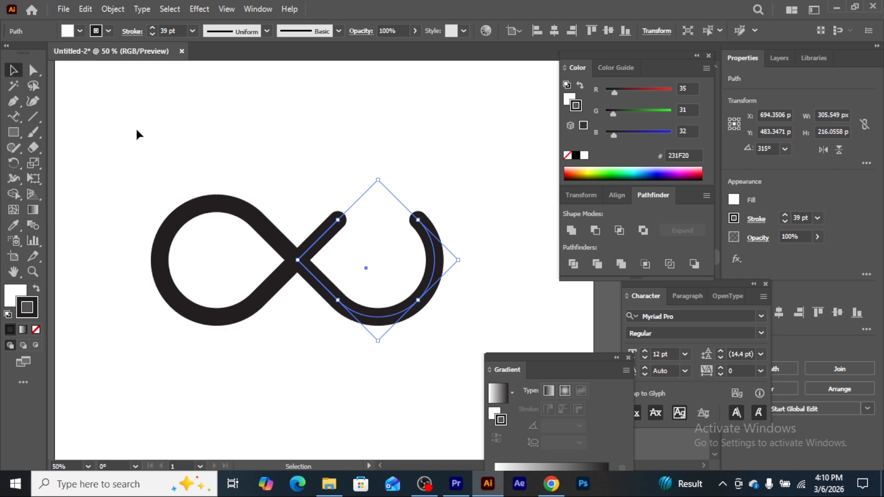
Step: Scale both loops down proportionally about their centre and rotate them 45° counterclockwise, to about 318.5 px wide and high
left_click_drag(157, 144, 413, 364)
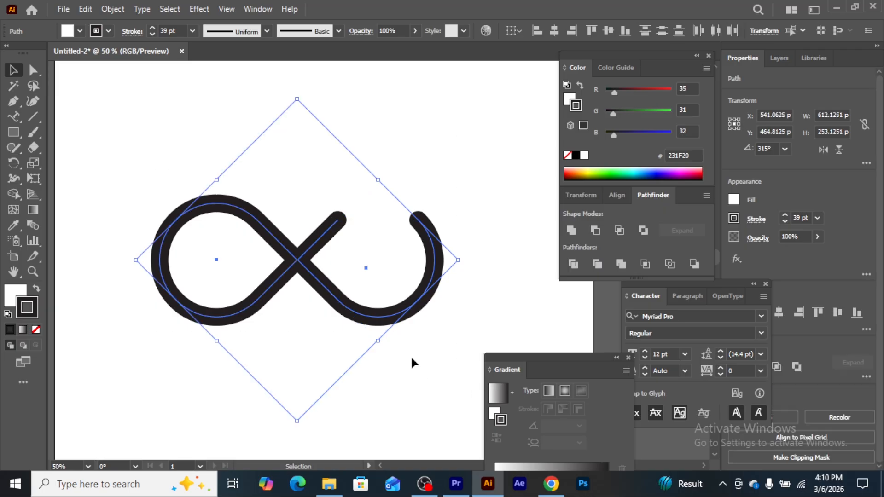
left_click_drag(295, 421, 282, 379)
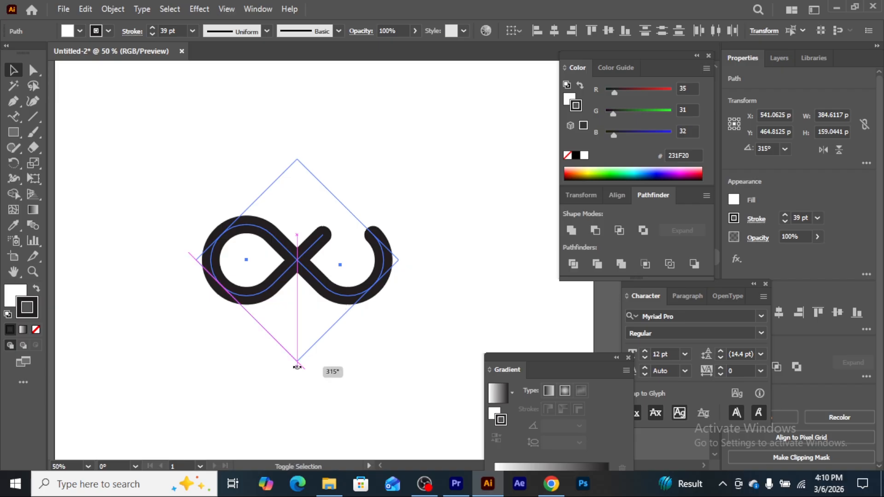
left_click_drag(331, 360, 355, 348)
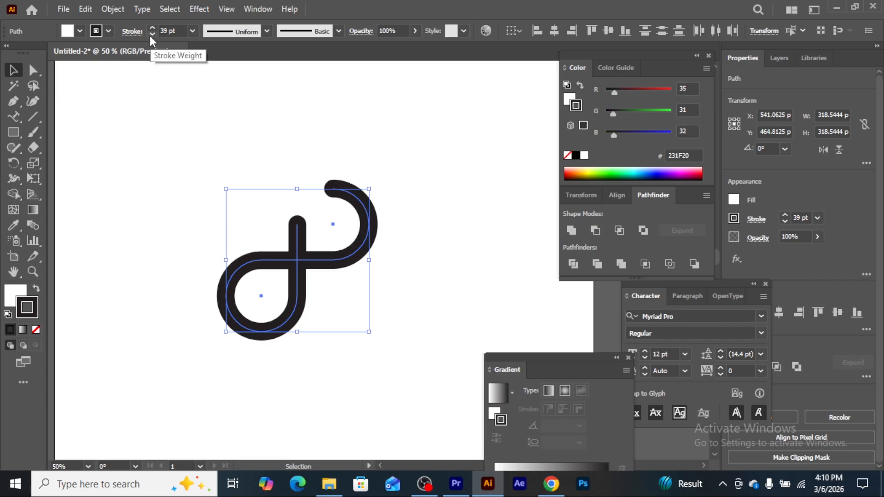
Step: Set the stroke weight of both paths to 20 pt
left_click(169, 30)
key("BackSpace")
key("BackSpace")
type("2")
key("Return")
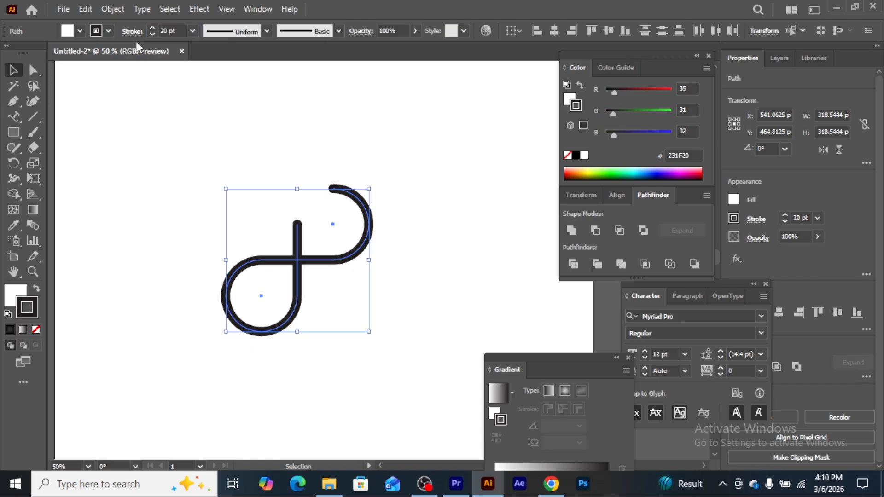
Step: Remove the fill from both paths, keeping only their strokes
left_click(7, 304)
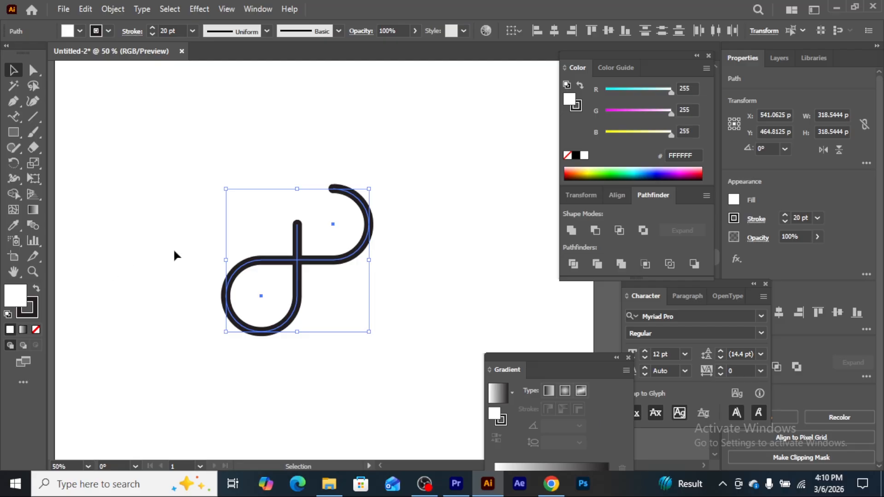
left_click(36, 329)
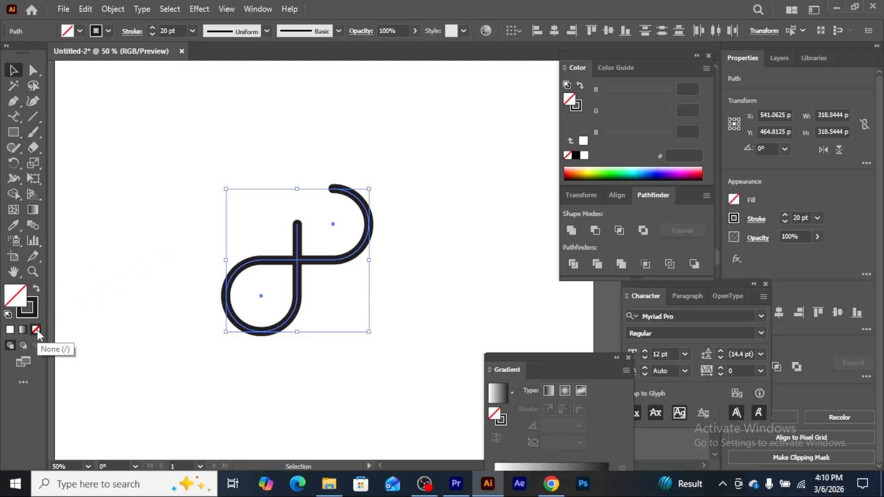
left_click(122, 222)
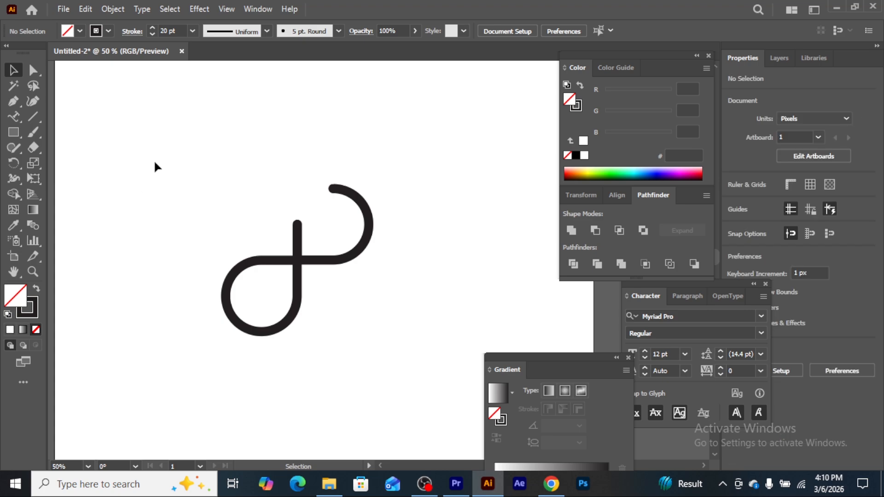
Step: Set the stroke weight of both looped paths to 37 pt
key("ctrl+a")
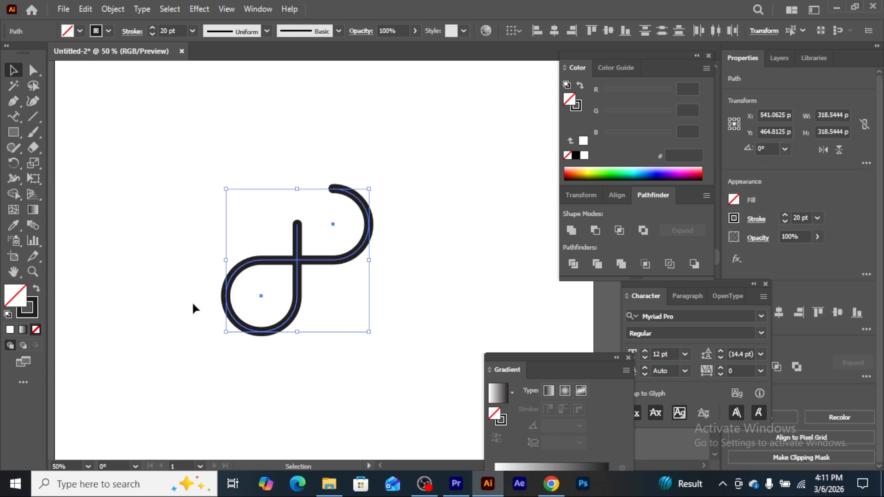
left_click(152, 29)
left_click(174, 203)
Step: Select both paths and expand their fill and stroke into filled outline shapes
left_click_drag(173, 154, 355, 362)
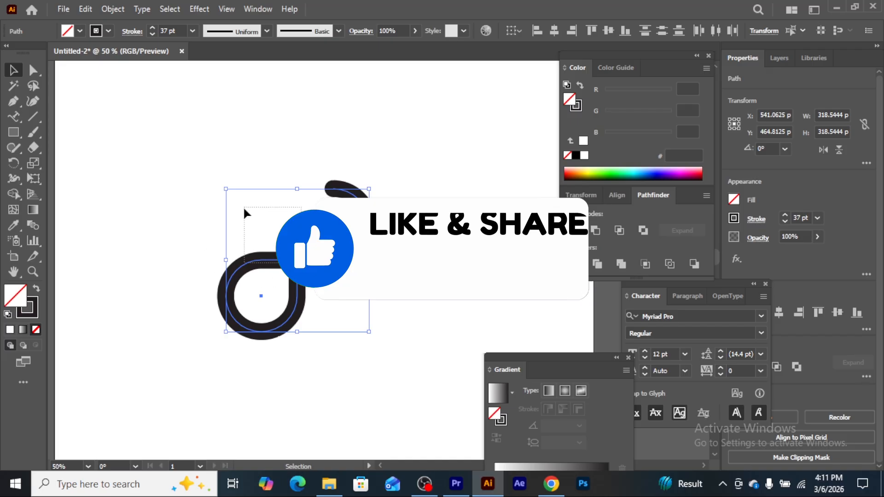
left_click(157, 187)
left_click_drag(178, 142, 380, 384)
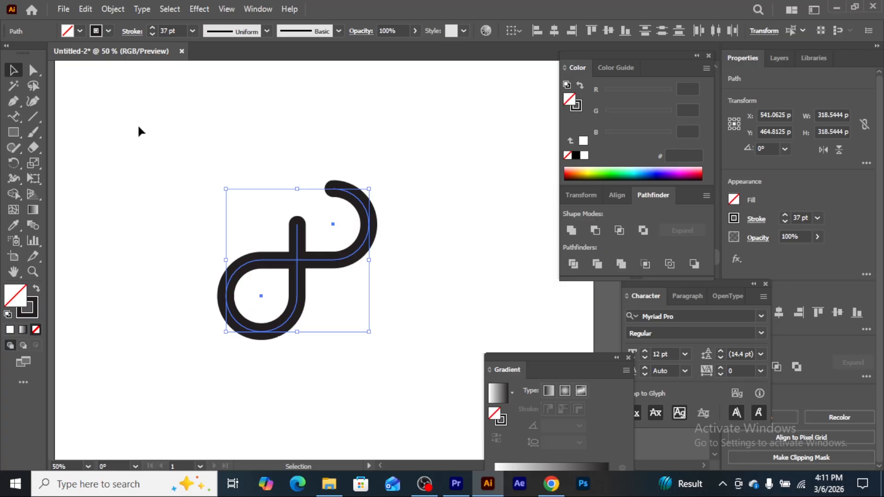
left_click(105, 9)
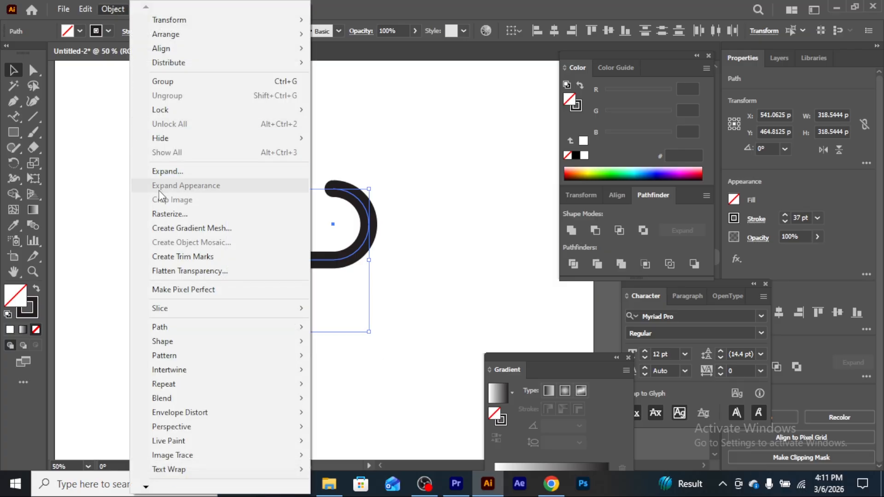
left_click(166, 172)
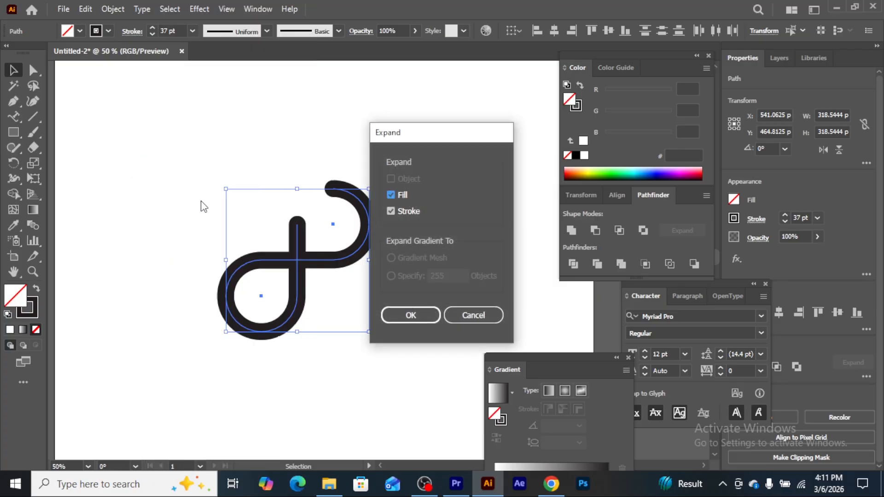
left_click(403, 321)
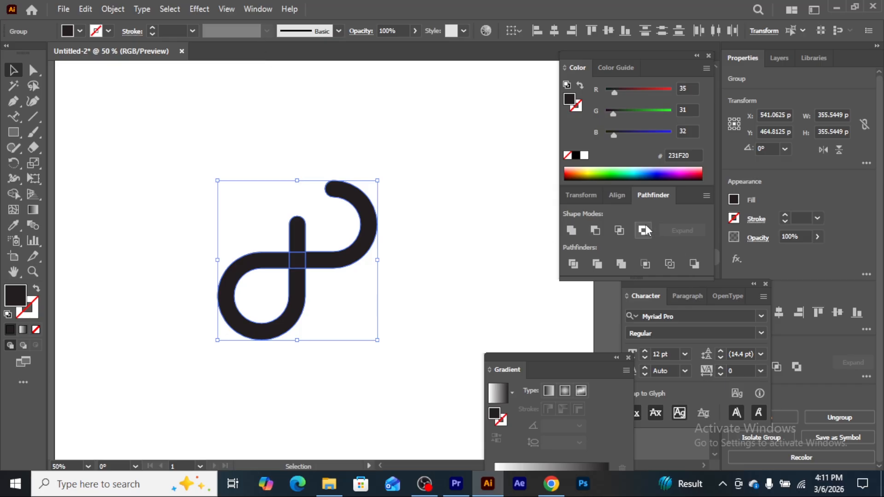
Step: Unite the expanded looped outlines into a single shape with Pathfinder
left_click(252, 9)
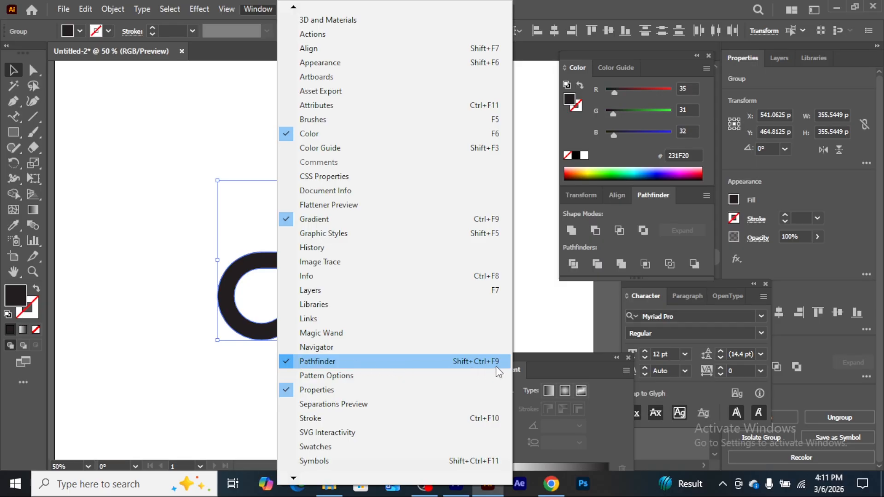
left_click(650, 198)
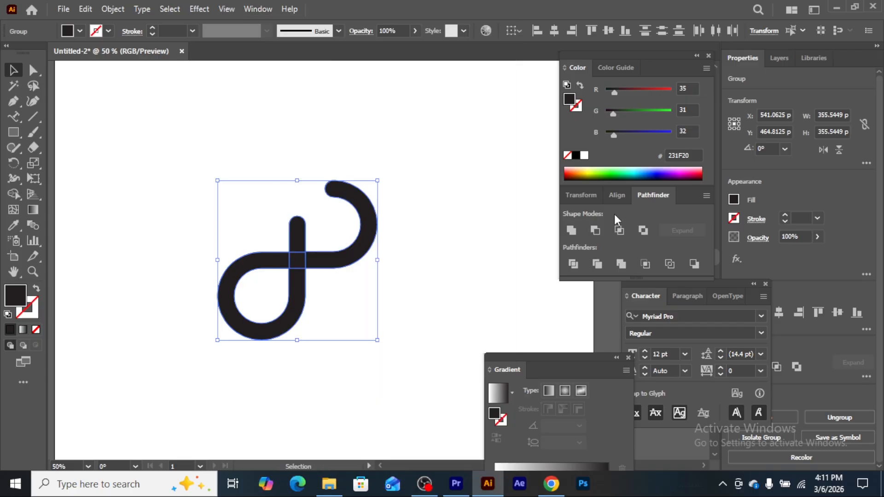
left_click(571, 230)
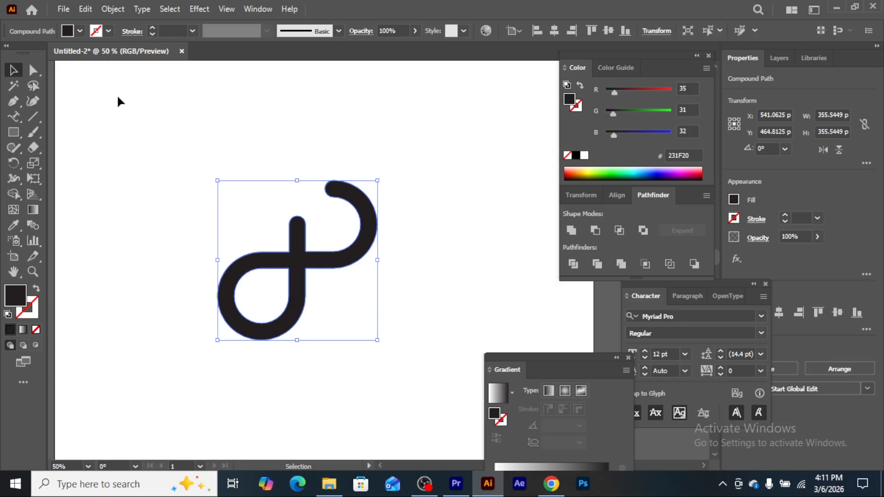
left_click(268, 170)
Step: Move the united looped shape up and to the left on the artboard
left_click(369, 258)
left_click_drag(368, 258, 273, 216)
left_click(324, 212)
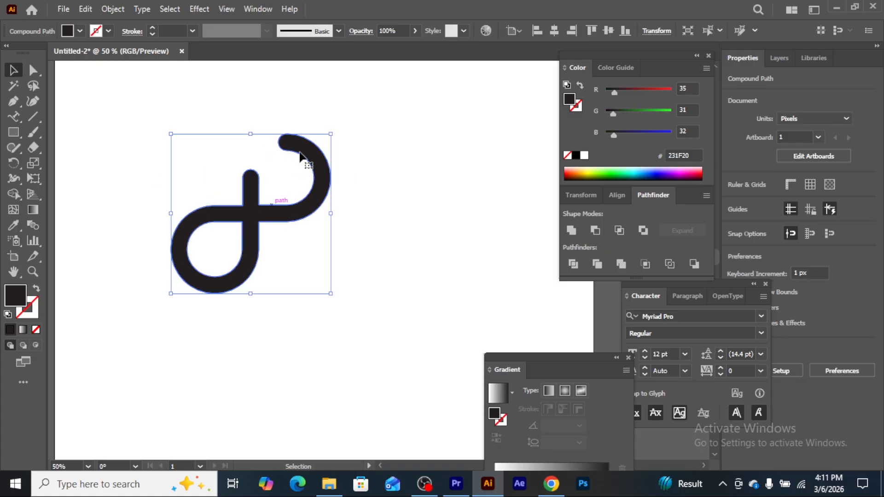
left_click(391, 143)
left_click_drag(298, 142, 304, 160)
left_click(358, 147)
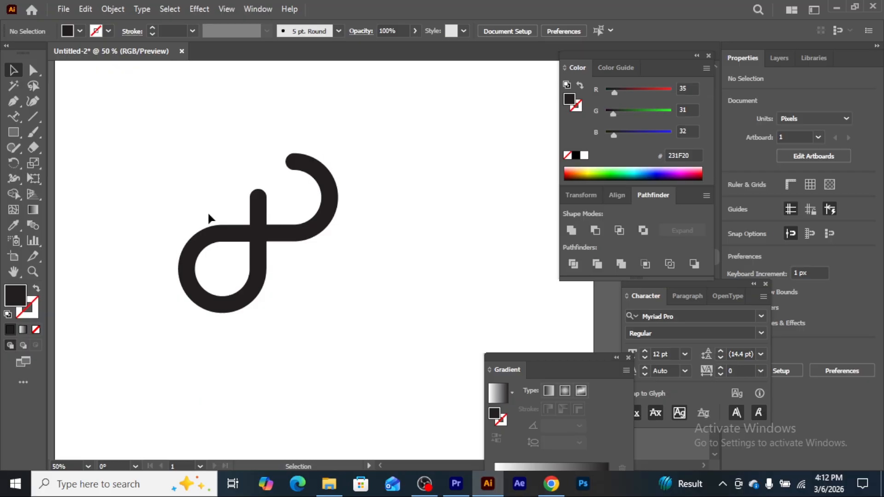
Step: Draw a rectangle of about 638 x 605 px over the looped shape and fill it with CMYK Cyan
left_click(14, 132)
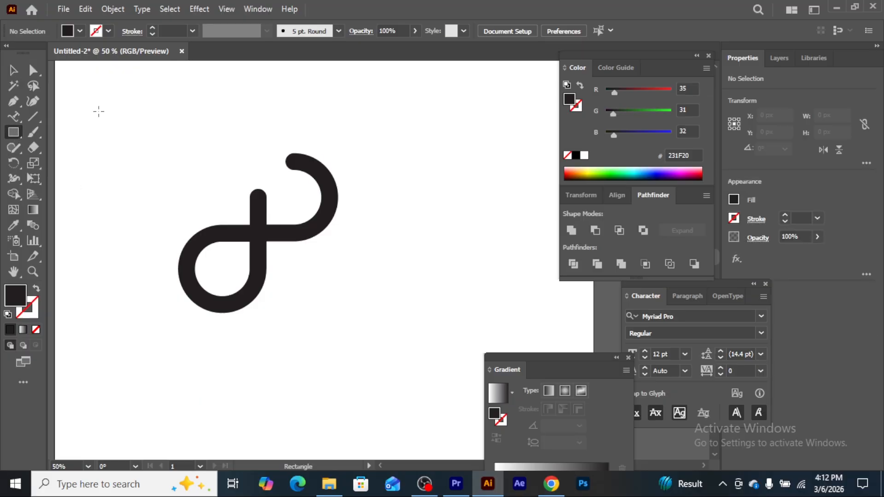
left_click_drag(98, 107, 386, 378)
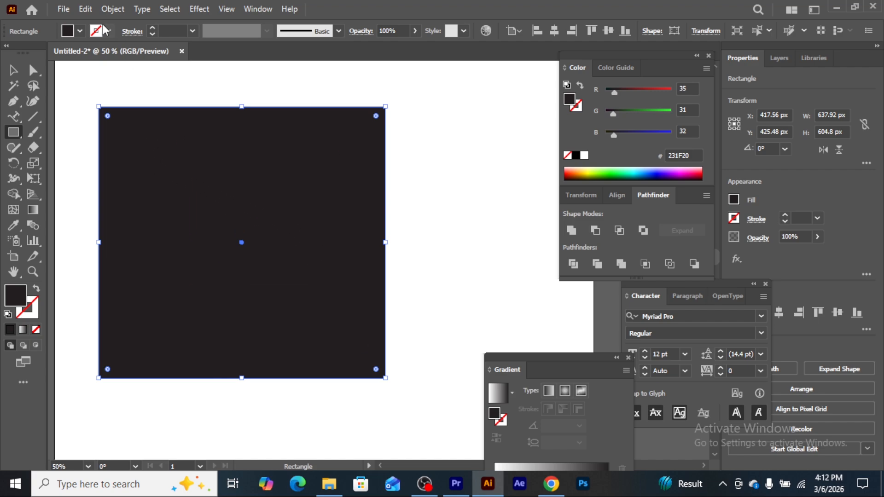
left_click(79, 31)
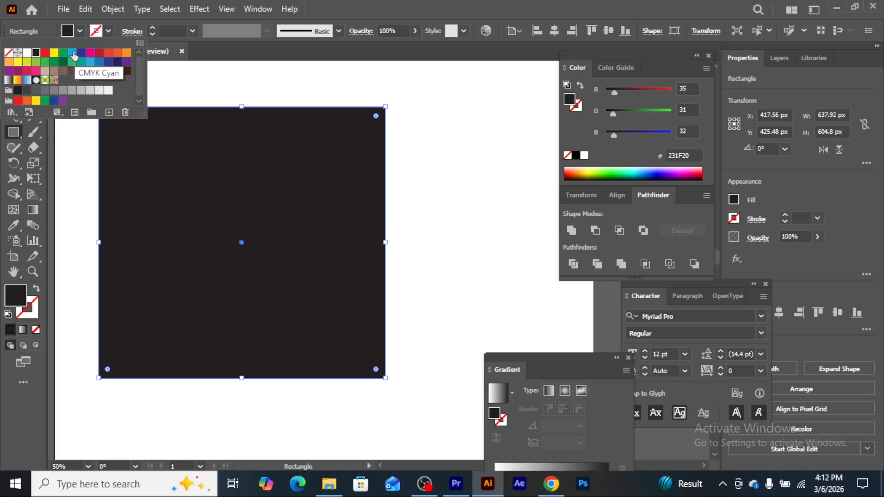
left_click(72, 54)
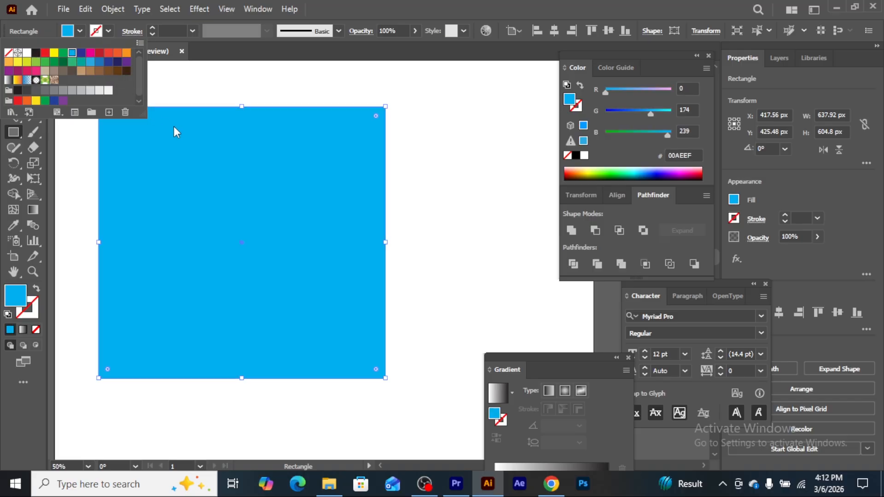
left_click(184, 156)
Step: Send the cyan rectangle to the back, behind the looped shape
right_click(179, 192)
mouse_move(217, 411)
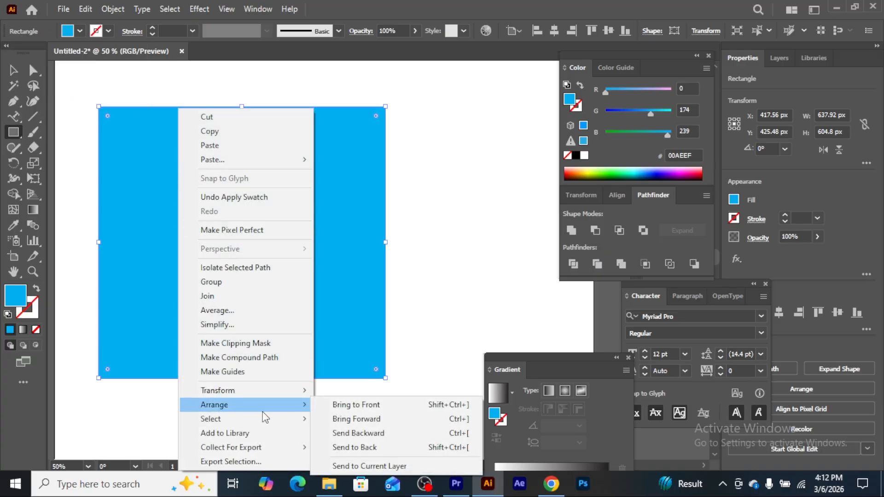
left_click(374, 446)
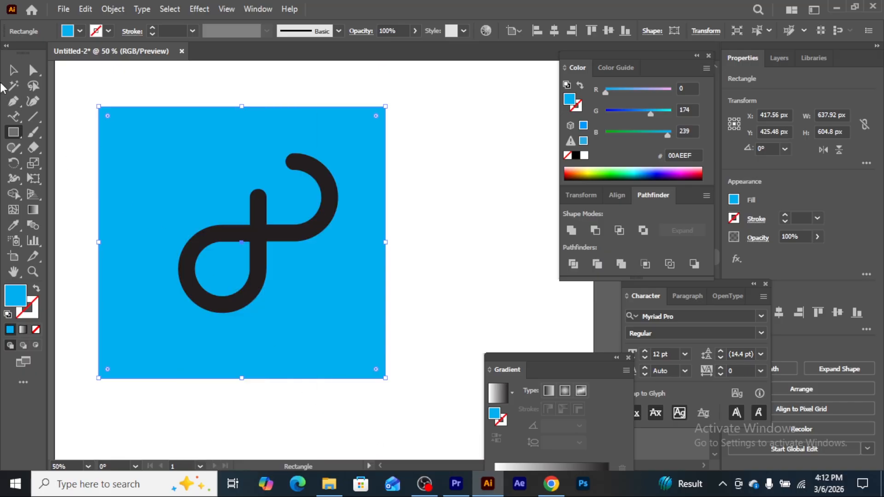
Step: Select the rectangle and looped shape together and center-align them horizontally and vertically
left_click(13, 70)
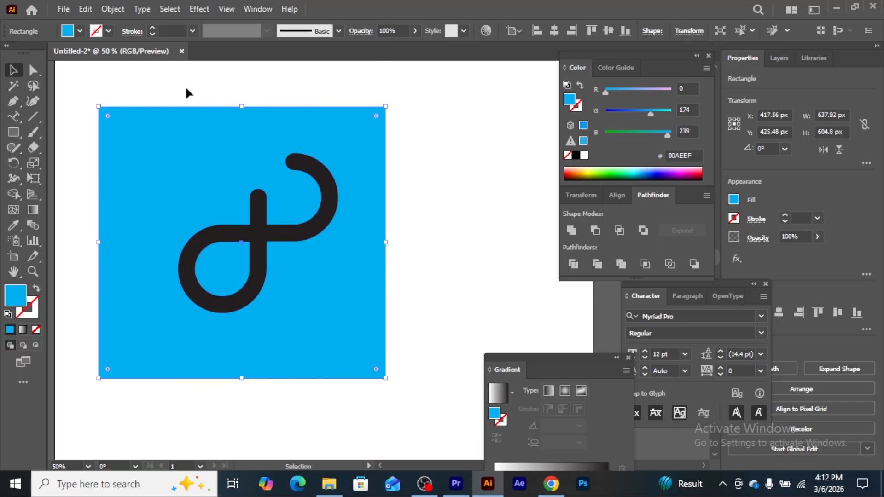
left_click(260, 288, "shift")
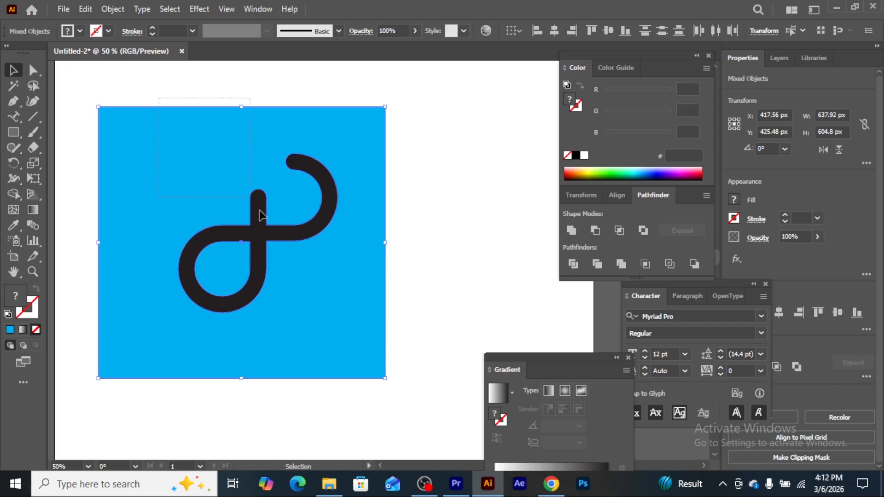
left_click(610, 194)
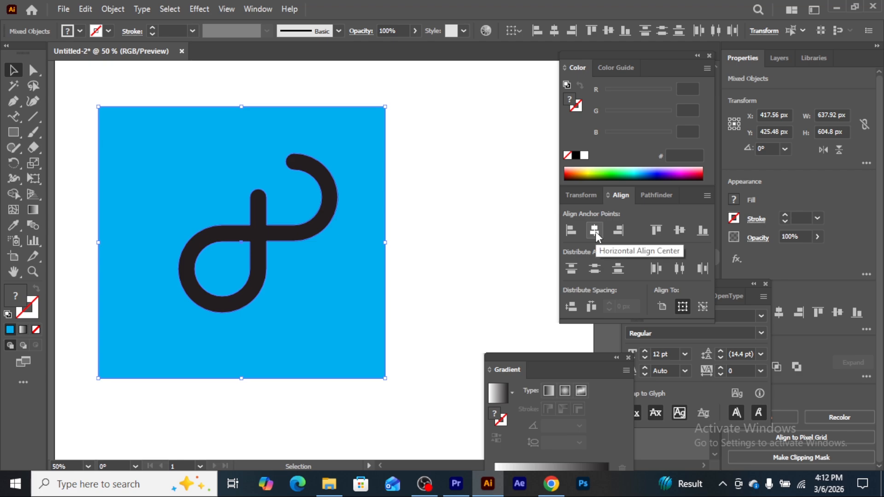
left_click(594, 230)
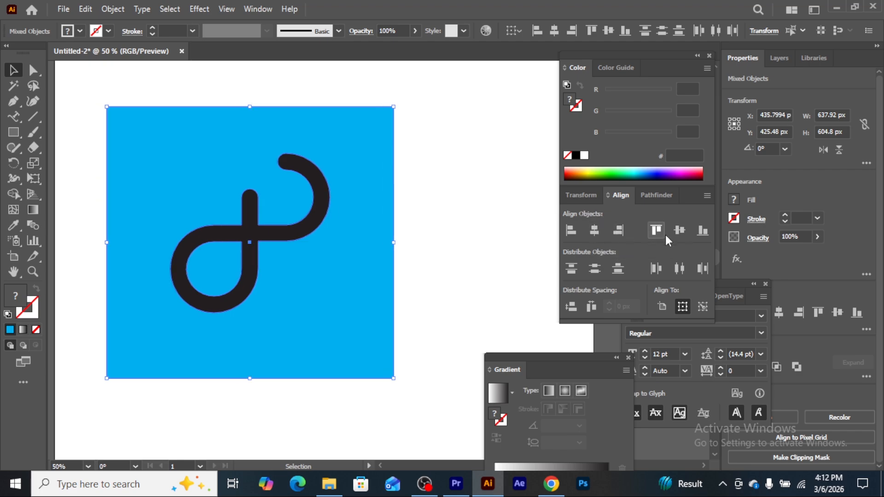
left_click(683, 233)
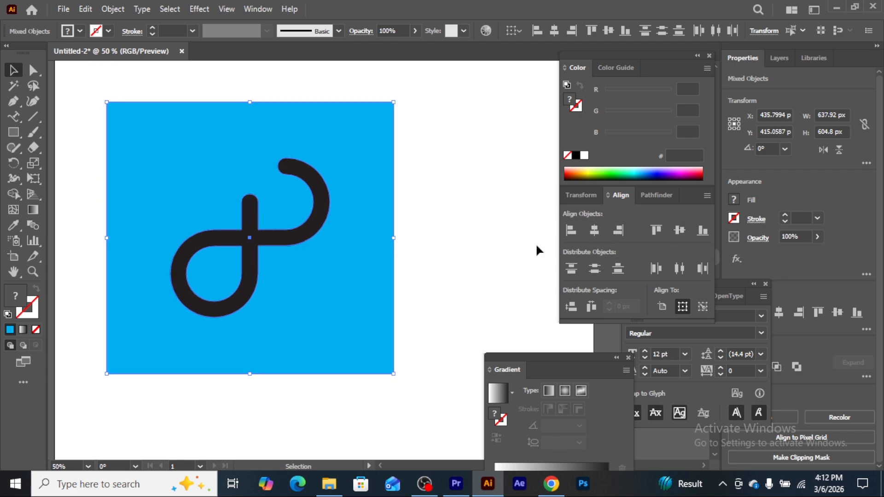
left_click(470, 229)
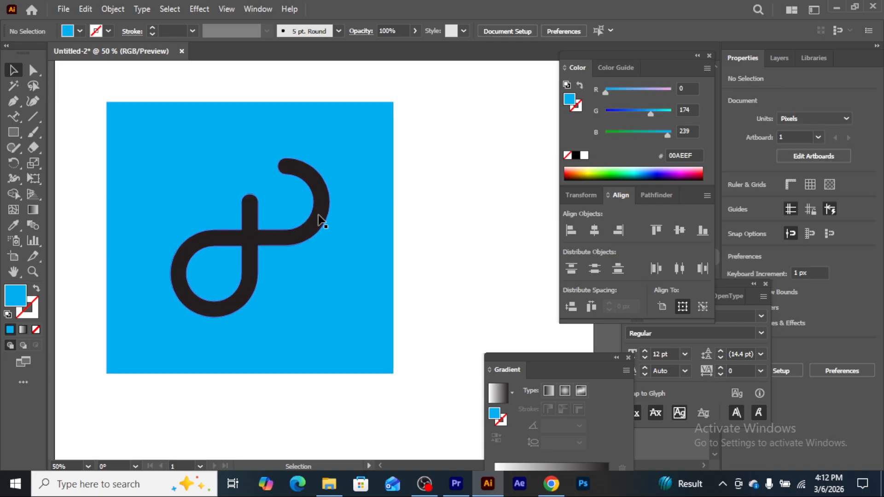
Step: Give the black looped shape a light grey F1F2F2 stroke
left_click_drag(400, 189, 266, 223)
left_click(408, 221)
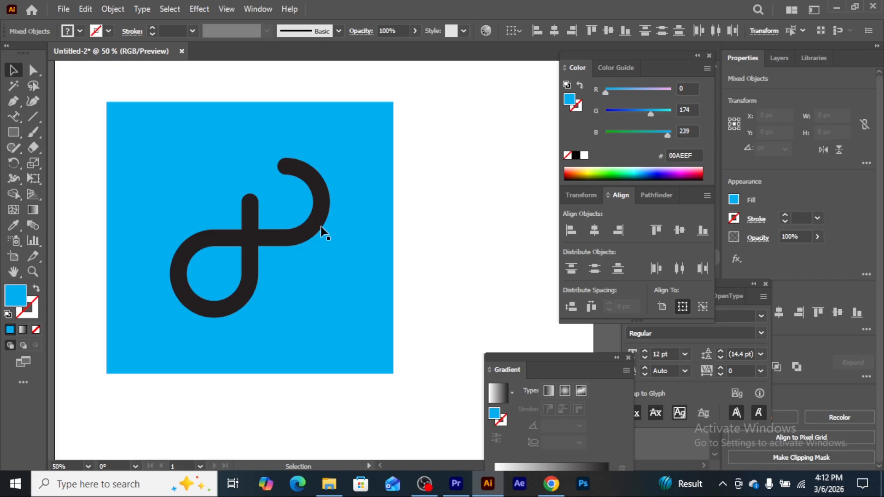
left_click(288, 240)
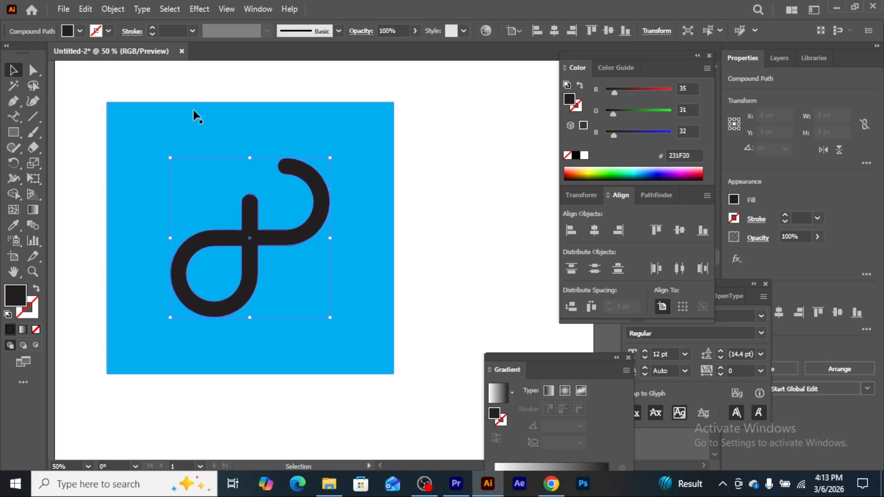
left_click(108, 31)
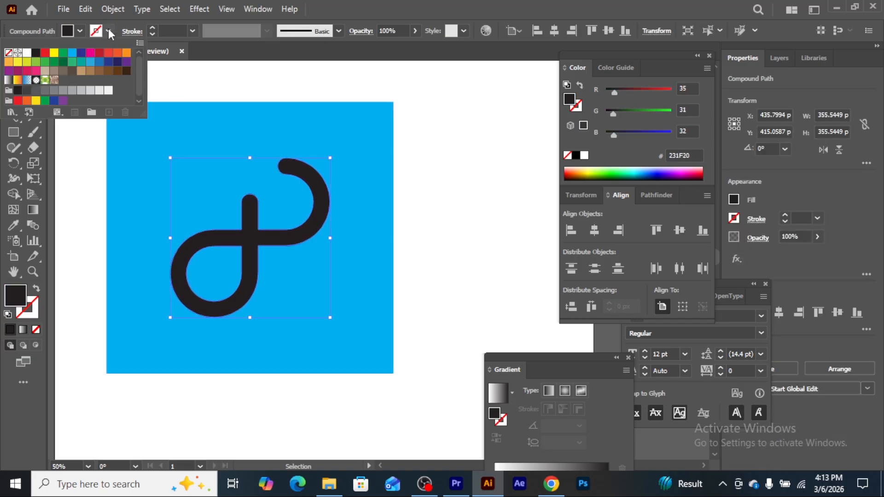
left_click(109, 91)
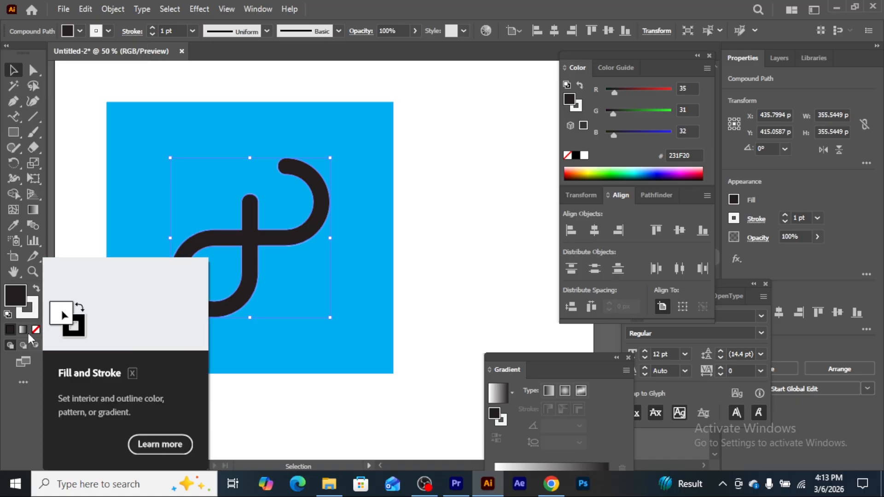
left_click(36, 310)
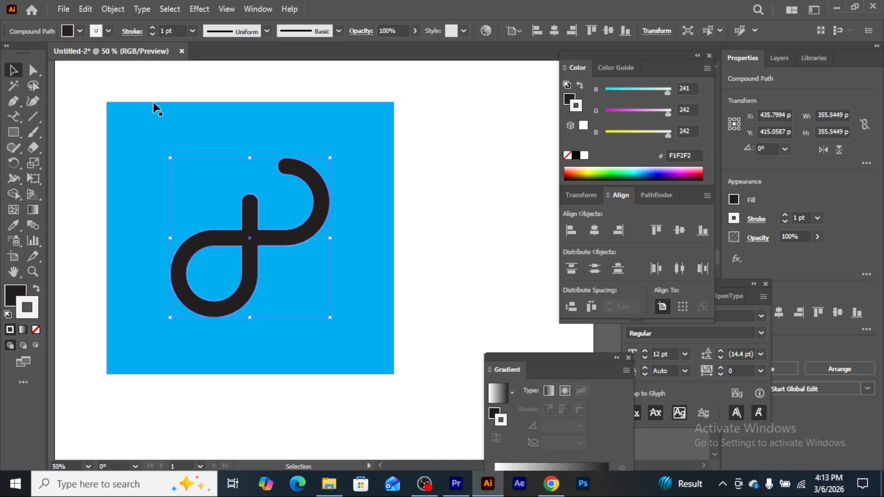
Step: Set the stroke weight of the looped shape to 20 pt
left_click(155, 31)
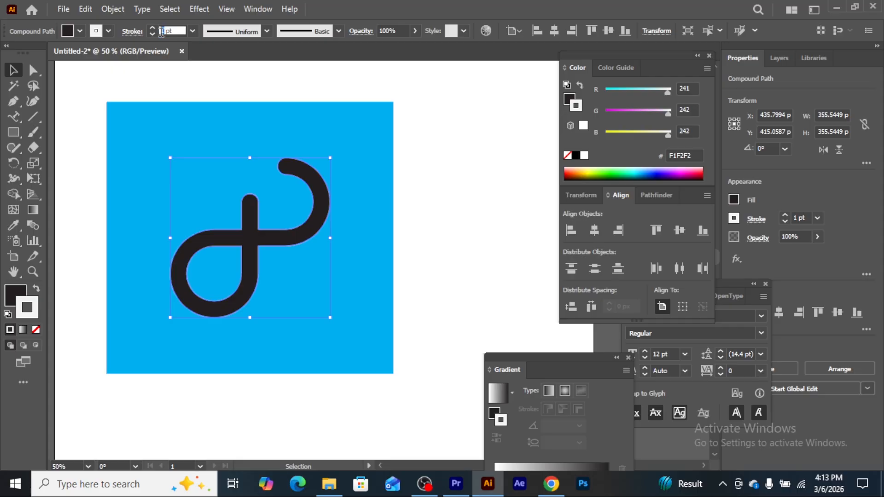
type("2")
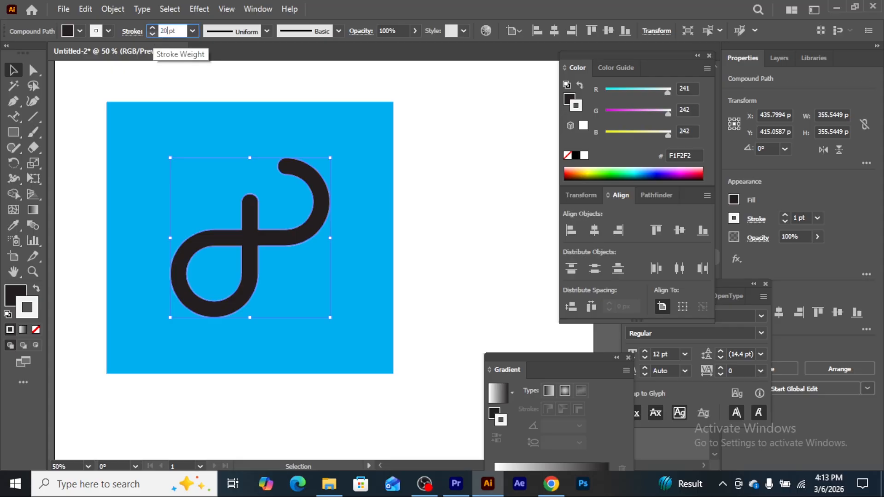
type("0")
key("Return")
left_click(81, 134)
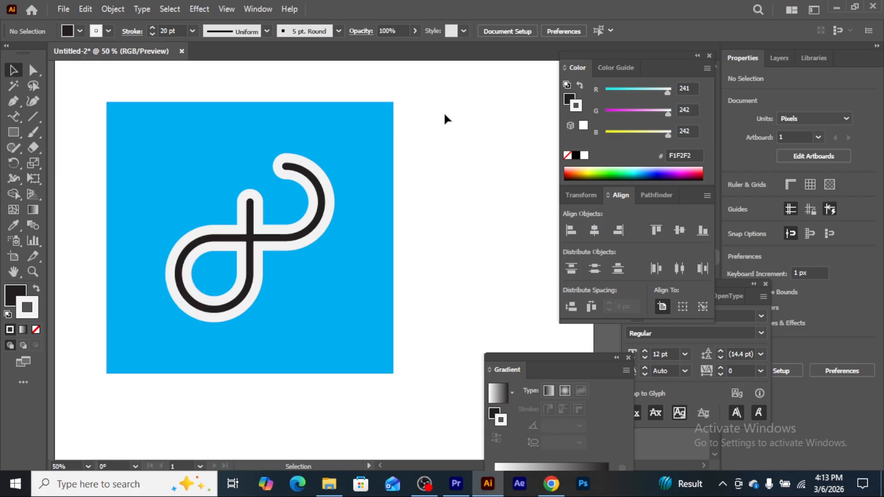
Step: Change the stroke color of the looped shape to white (FFFFFF)
left_click_drag(430, 186, 190, 282)
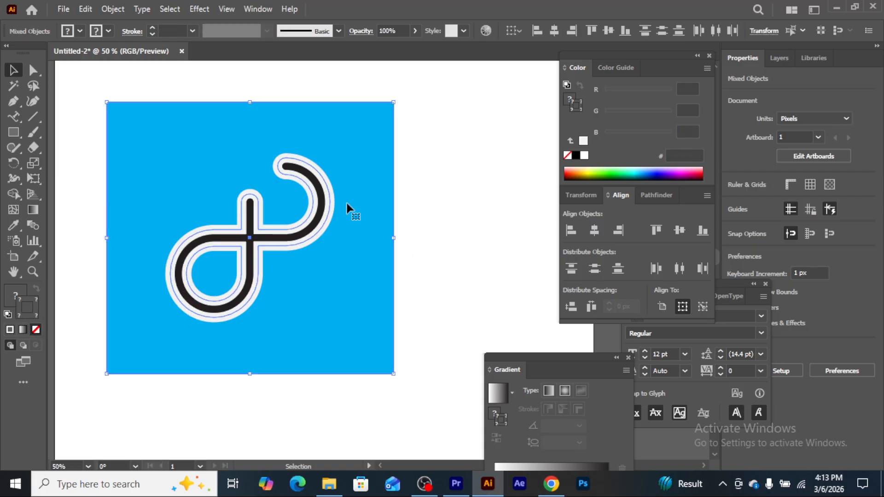
left_click(418, 162)
left_click(213, 246)
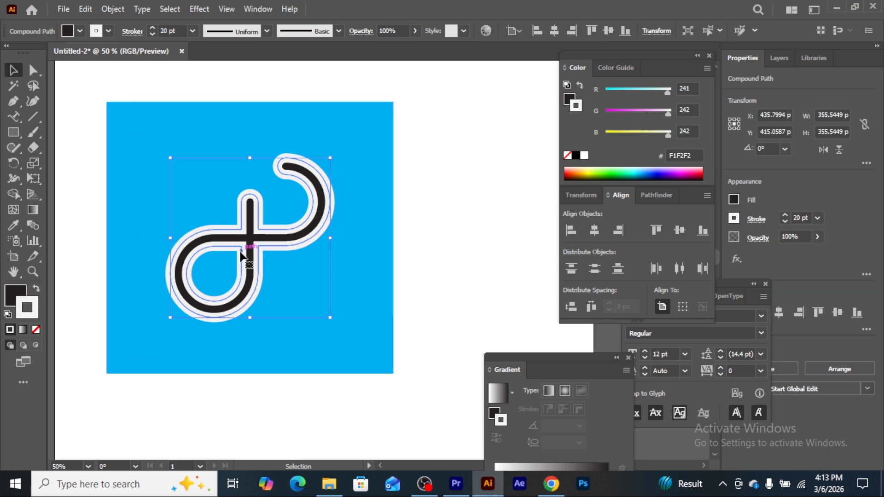
left_click(107, 32)
left_click(27, 57)
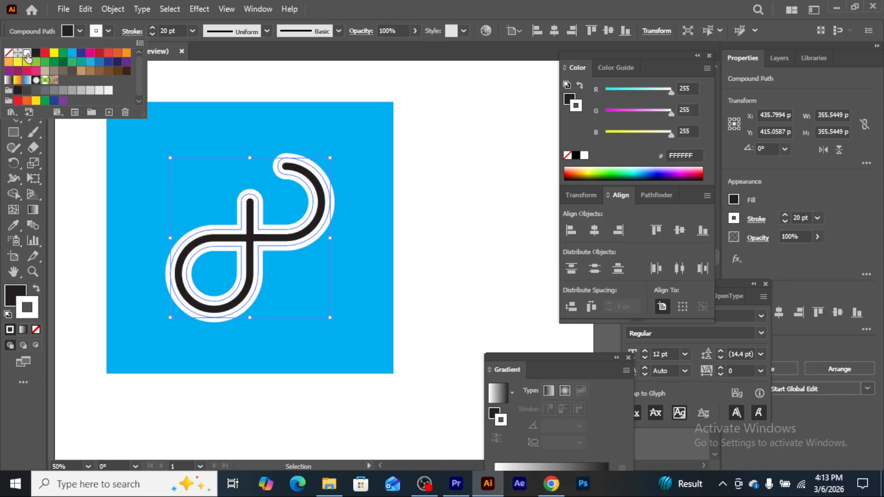
key("Escape")
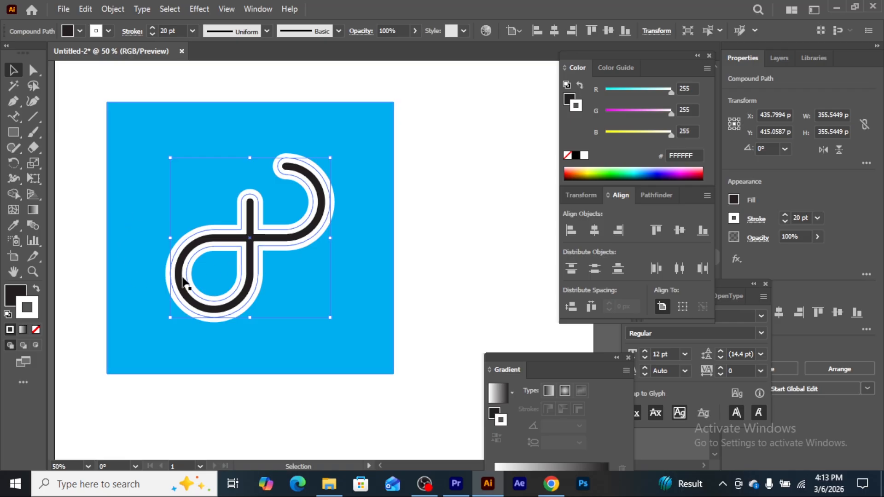
Step: Remove the black fill from the looped shape, keeping only its white stroke
left_click(23, 304)
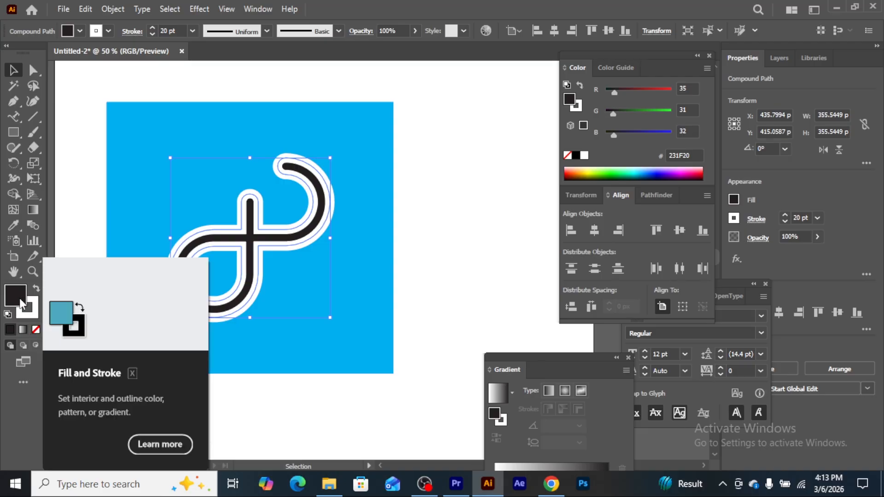
left_click(36, 330)
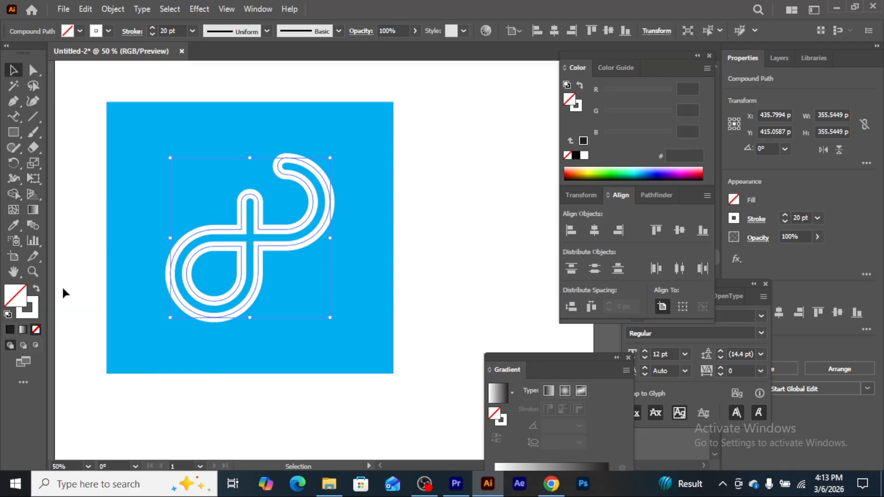
left_click(94, 196)
Step: Select the looped shape with its cyan background and move both slightly to the left
left_click_drag(174, 79, 245, 323)
mouse_move(261, 280)
left_mouse_down()
mouse_move(300, 291)
mouse_move(275, 299)
mouse_move(270, 292)
left_mouse_up()
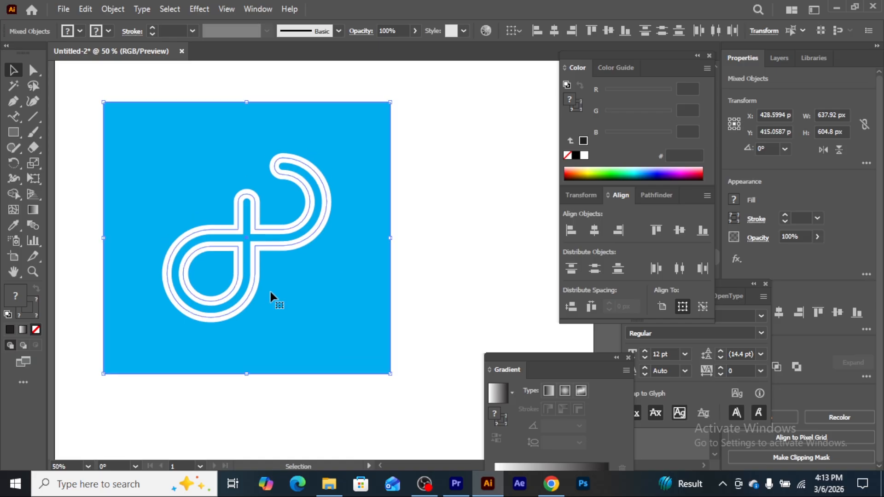